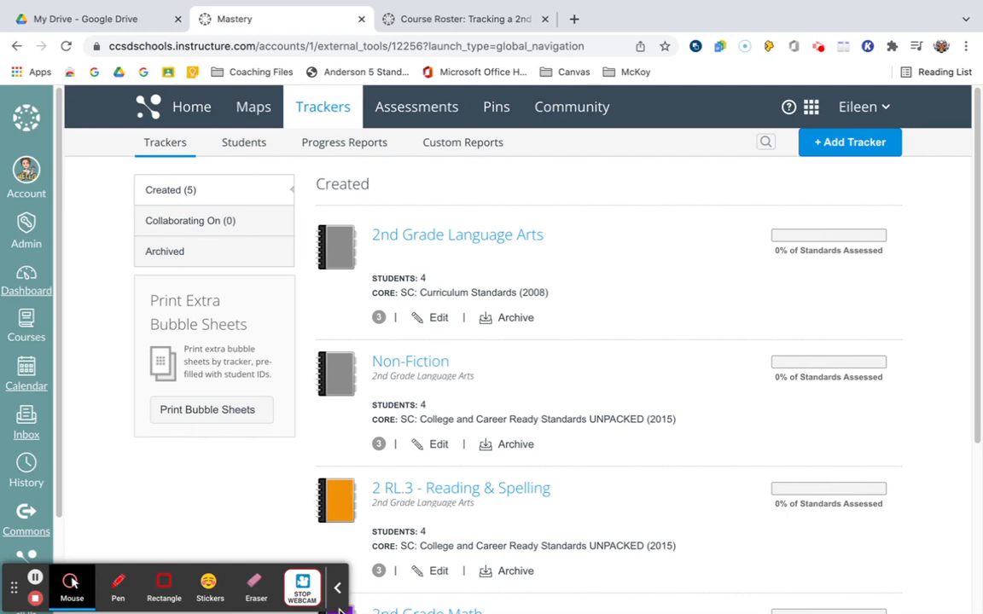
left_click(302, 587)
left_click(337, 587)
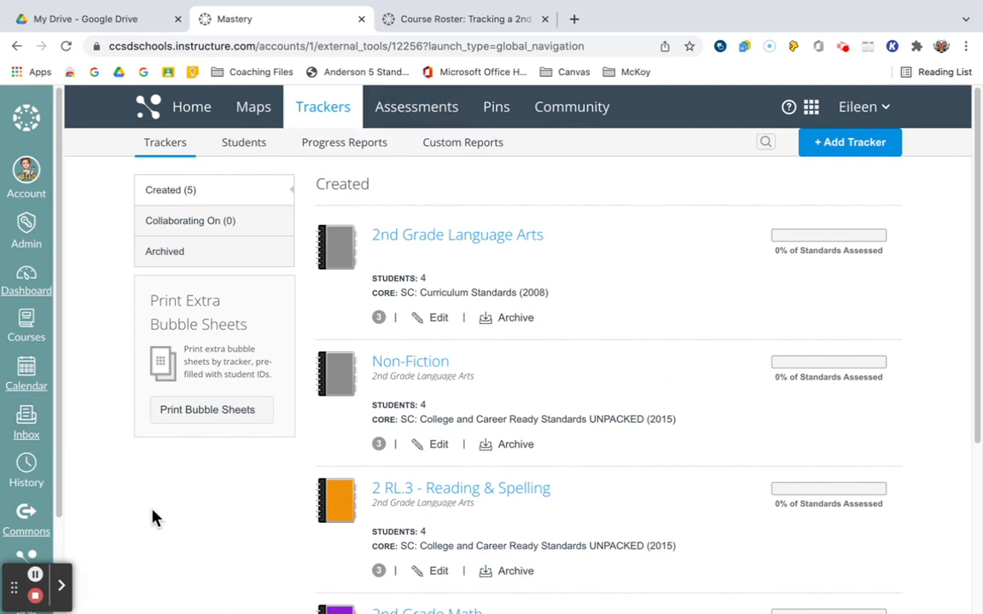
left_click(322, 115)
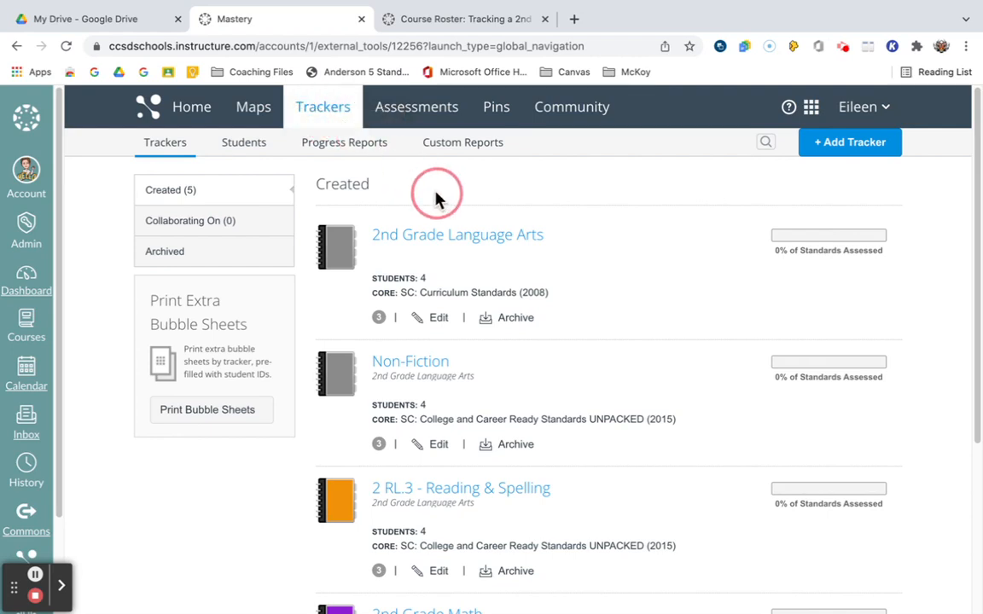
- Start adding a new curriculum map from the curriculum maps area
left_click(253, 111)
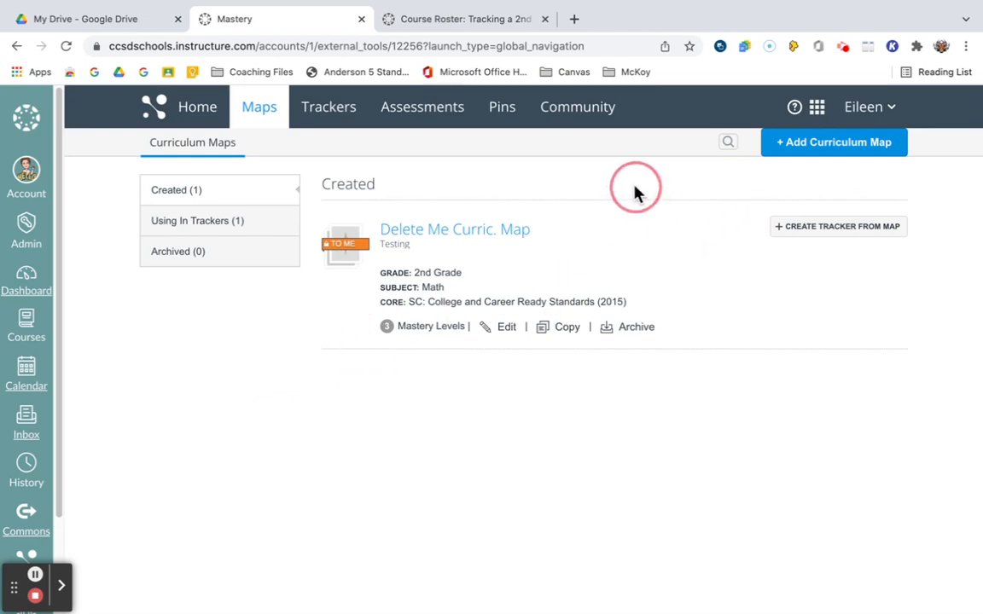
left_click(831, 147)
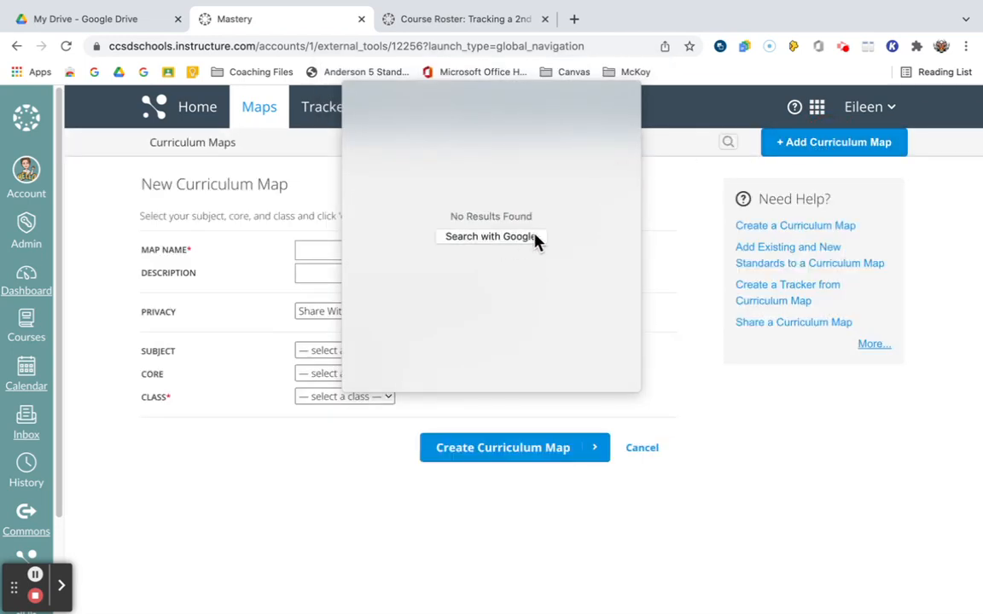
left_click(653, 248)
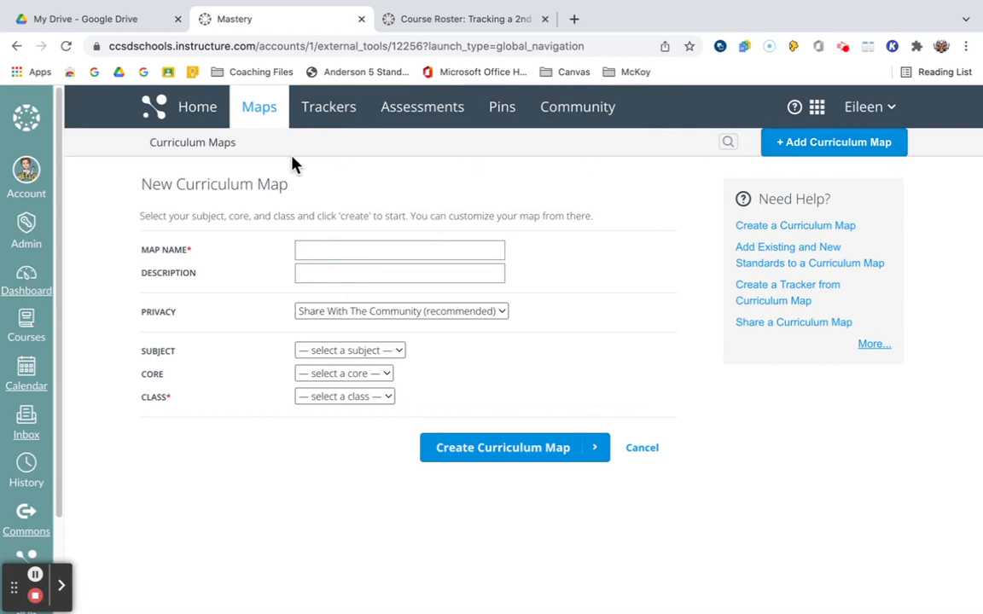
- Name the new map "Delete Me Curric. Map" and enter "2nd grade Math" as its description
left_click(323, 249)
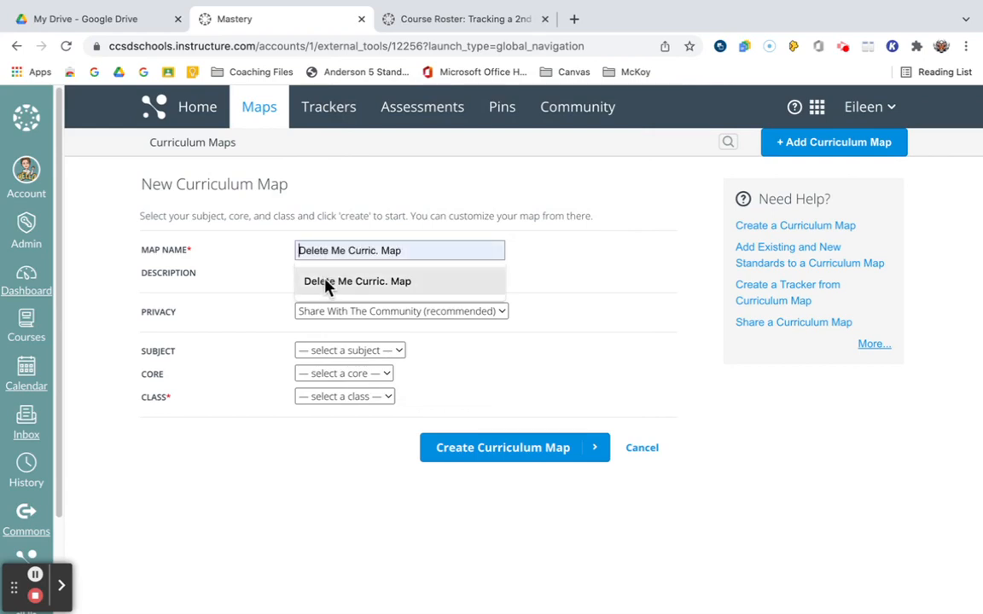
left_click(329, 284)
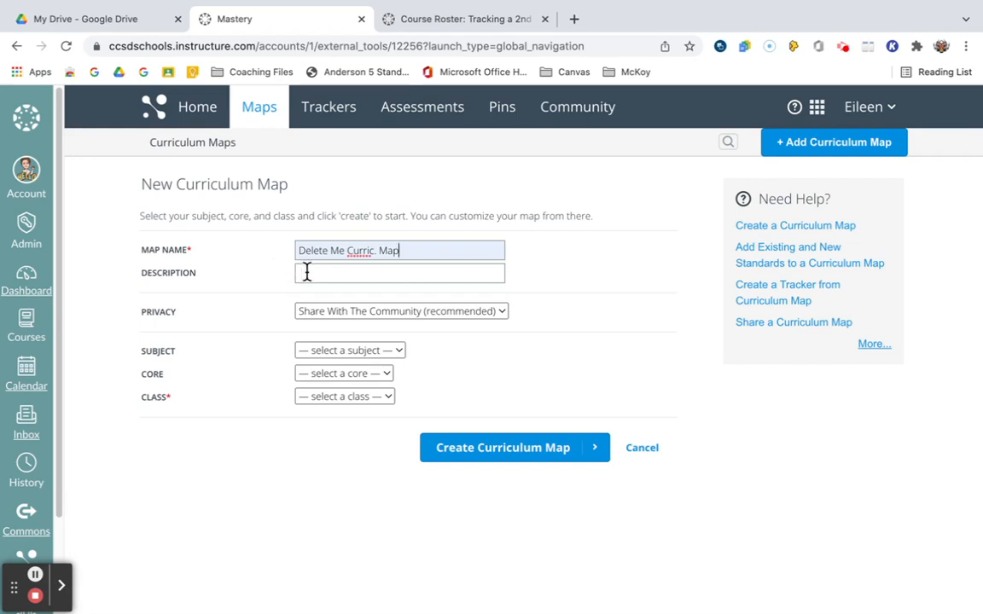
left_click(307, 272)
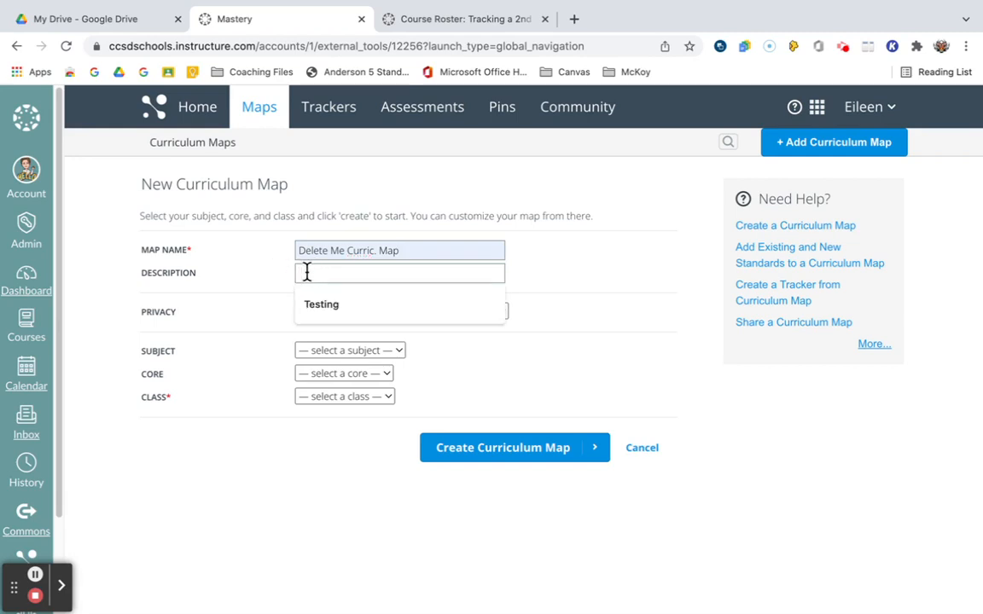
type("2nd")
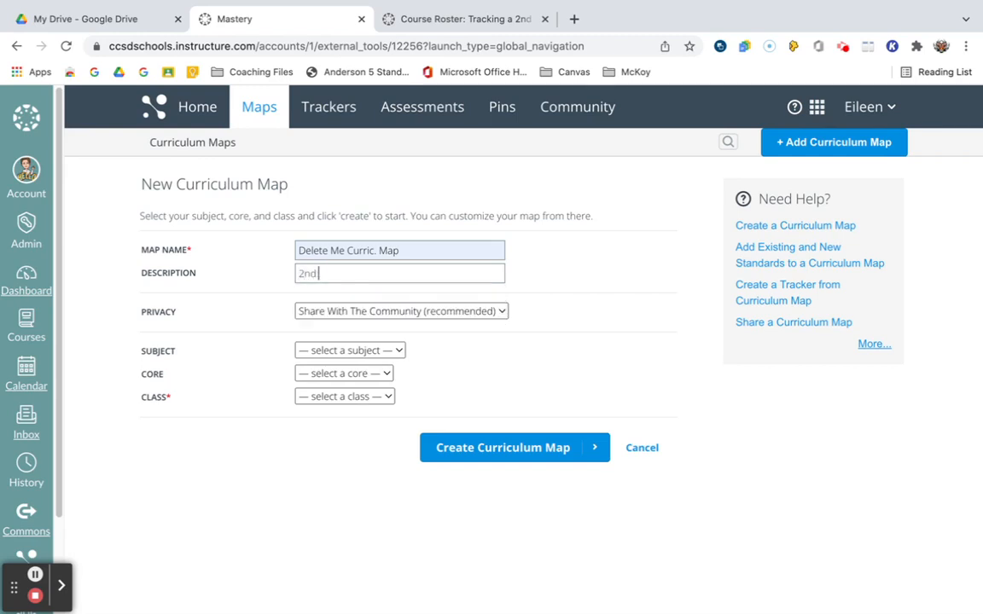
type(" grade Math")
- Set the map's privacy to Make Private To Me and its subject to Math
left_click(392, 311)
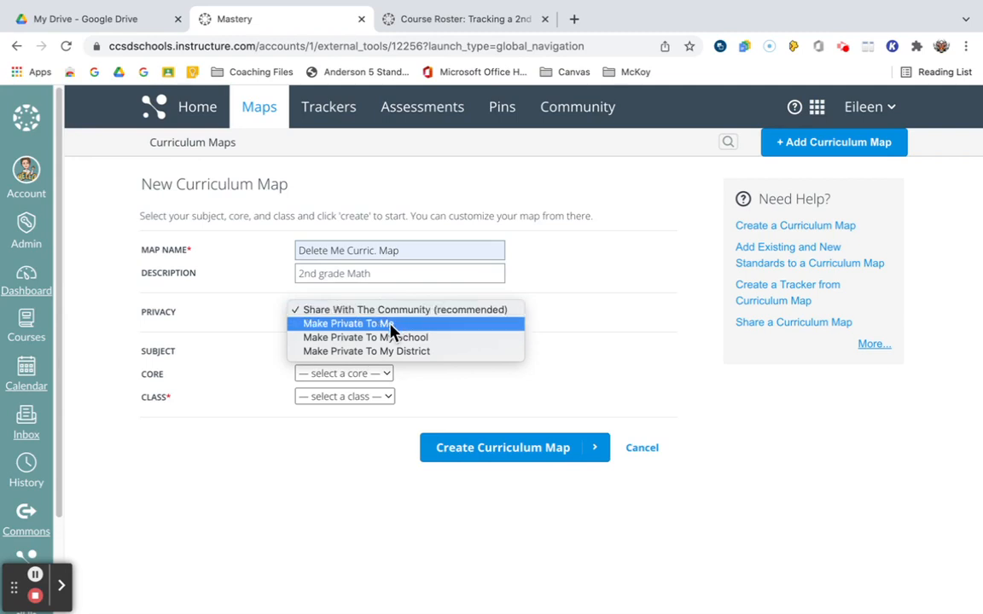
left_click(391, 325)
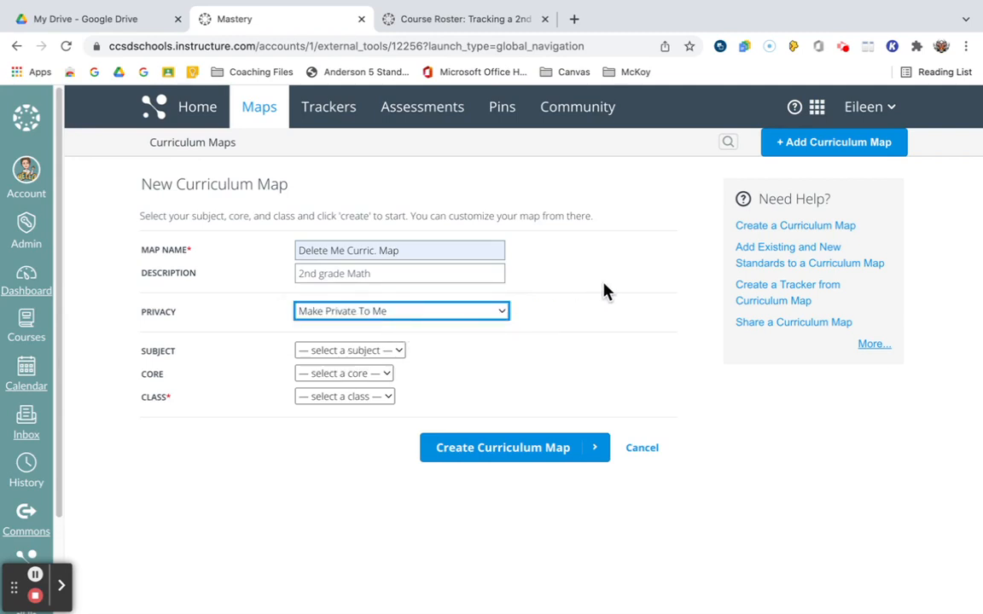
left_click(397, 352)
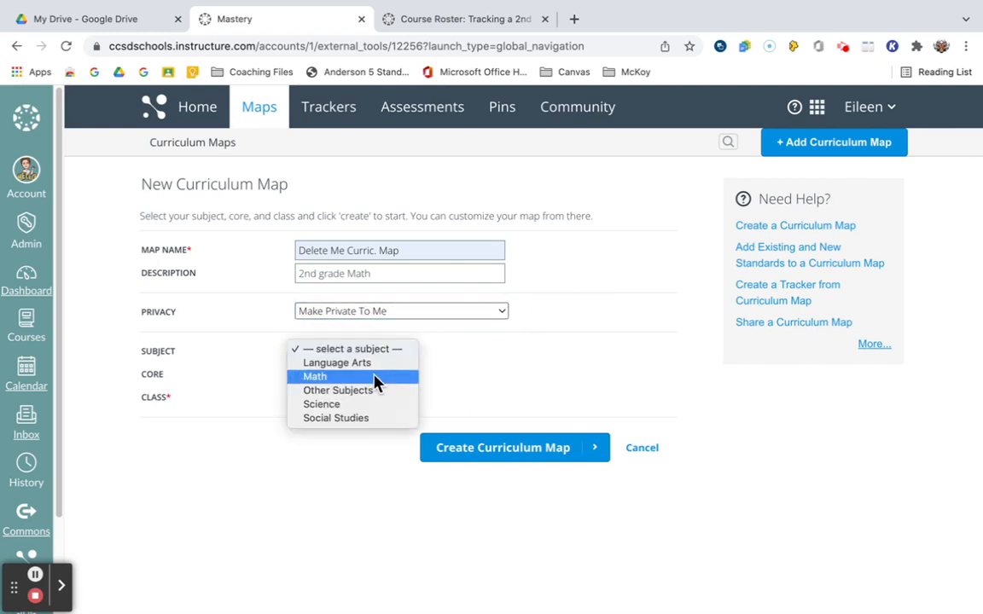
left_click(375, 376)
- Create the curriculum map with SC: College and Career Ready Standards (2015) as the core and 2nd Grade as the class
left_click(386, 376)
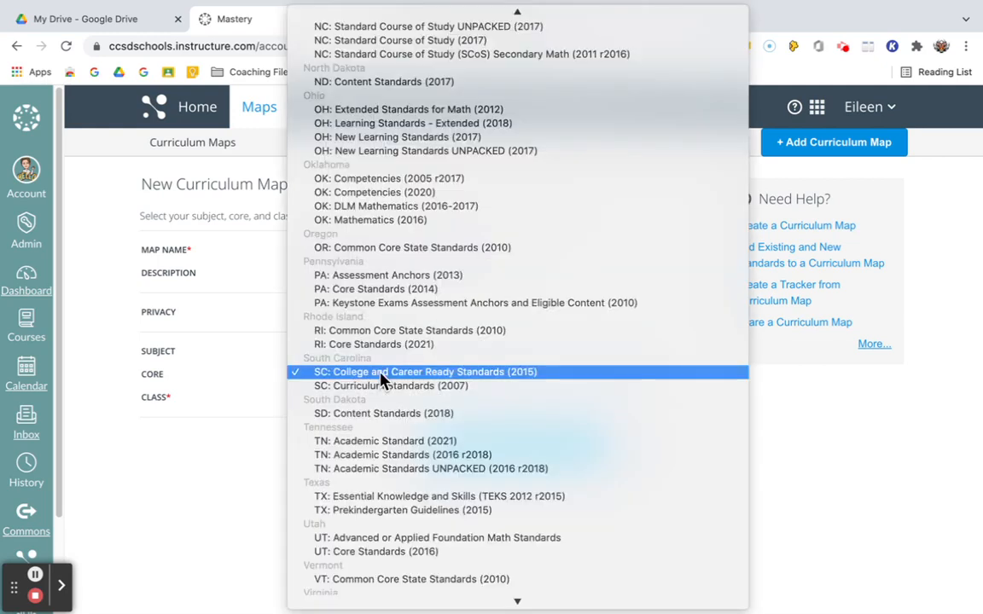
left_click(444, 375)
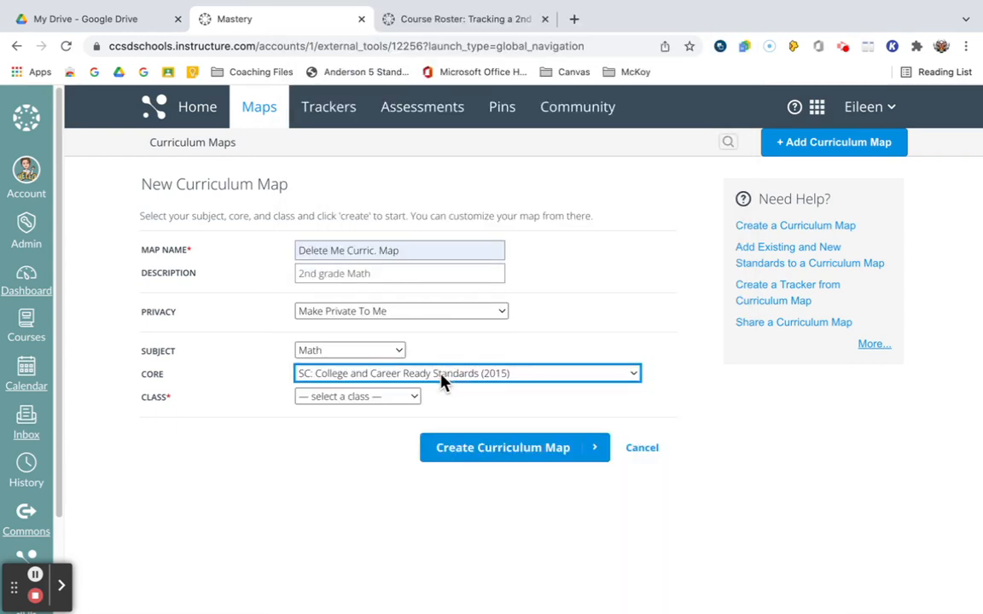
left_click(401, 397)
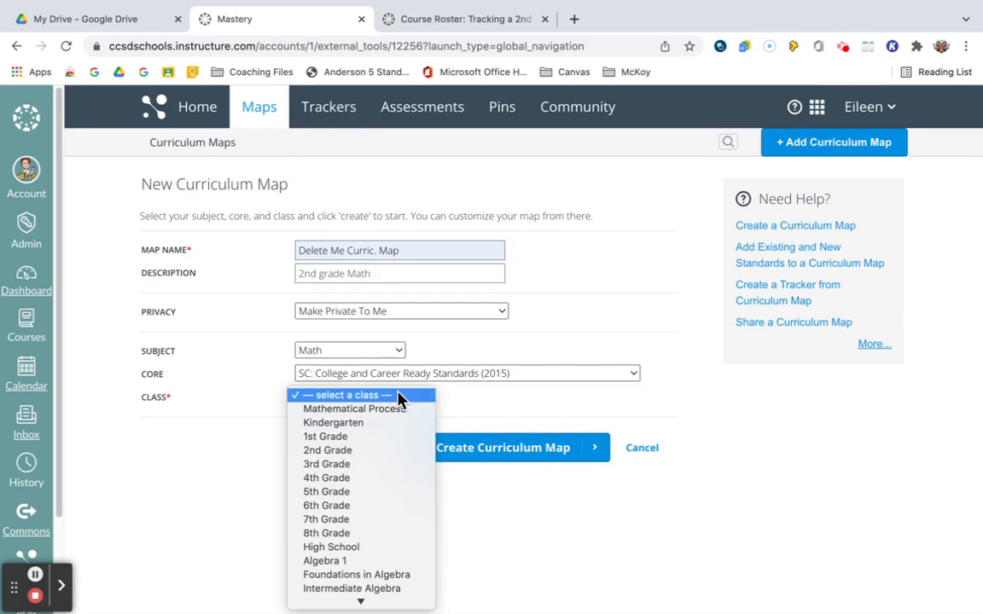
left_click(361, 452)
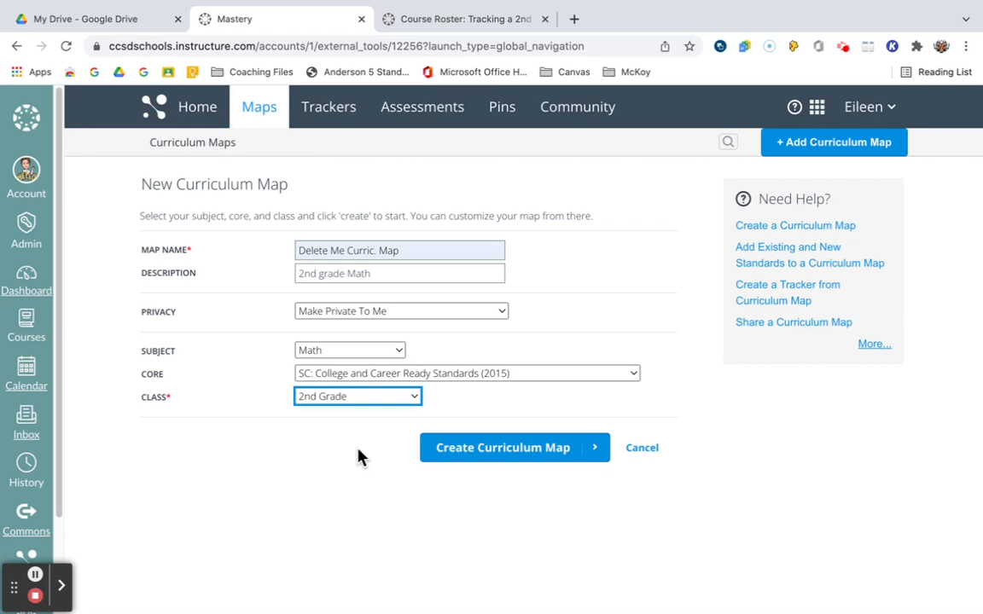
left_click(495, 458)
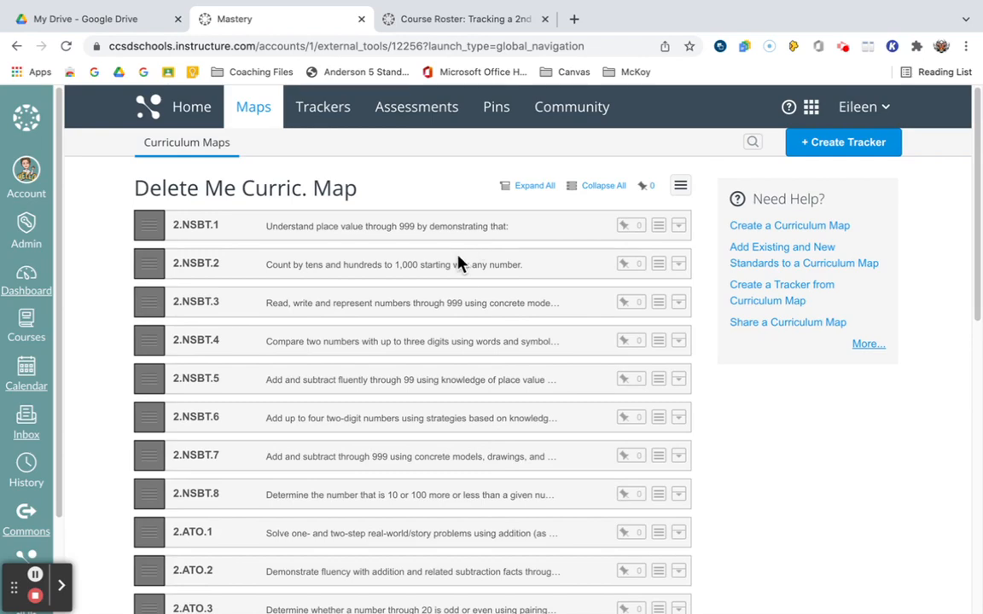
- Move standard 2.MDA.5 up the curriculum map so it sits between 2.ATO.4 and 2.G.1
scroll(437, 488, "down", 5)
scroll(437, 488, "down", 10)
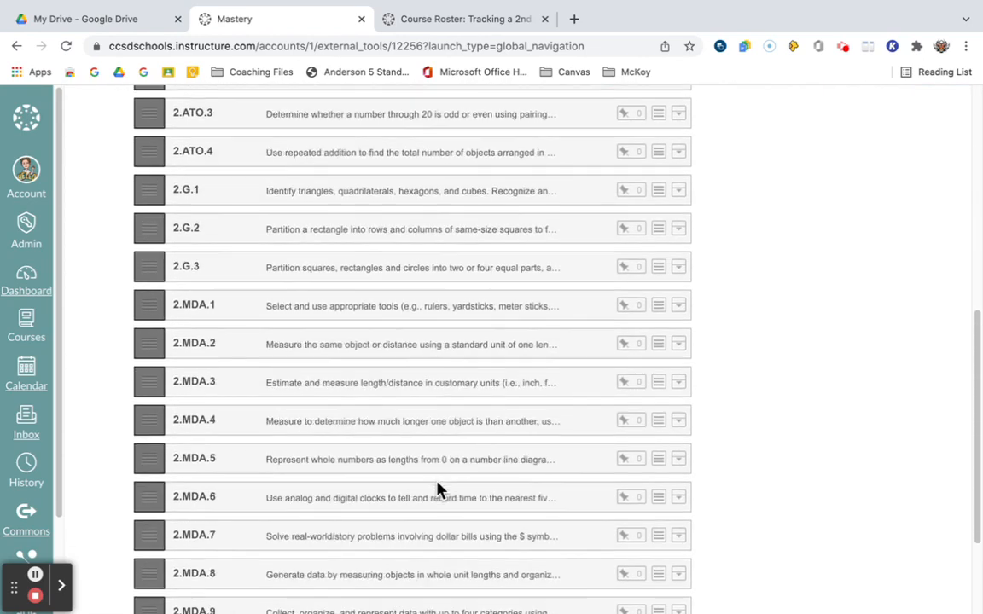
scroll(437, 488, "up", 3)
scroll(437, 489, "up", 10)
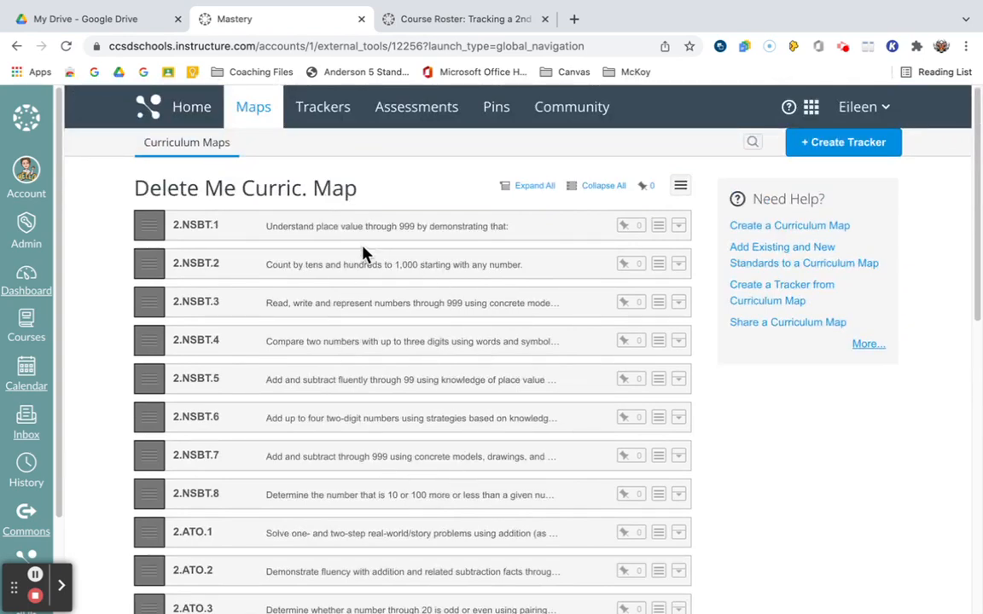
scroll(413, 483, "down", 6)
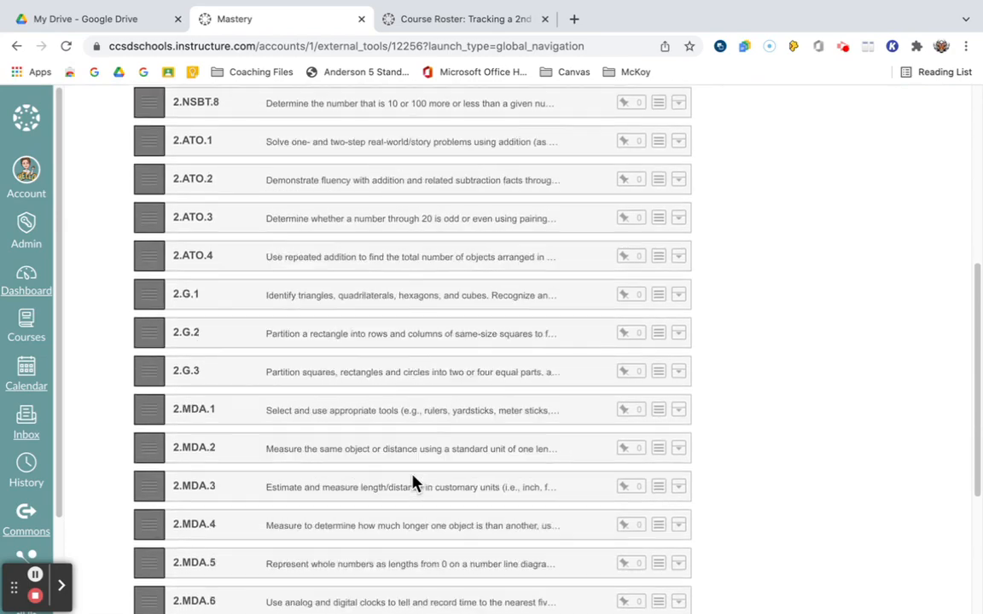
scroll(413, 483, "down", 3)
scroll(413, 483, "up", 1)
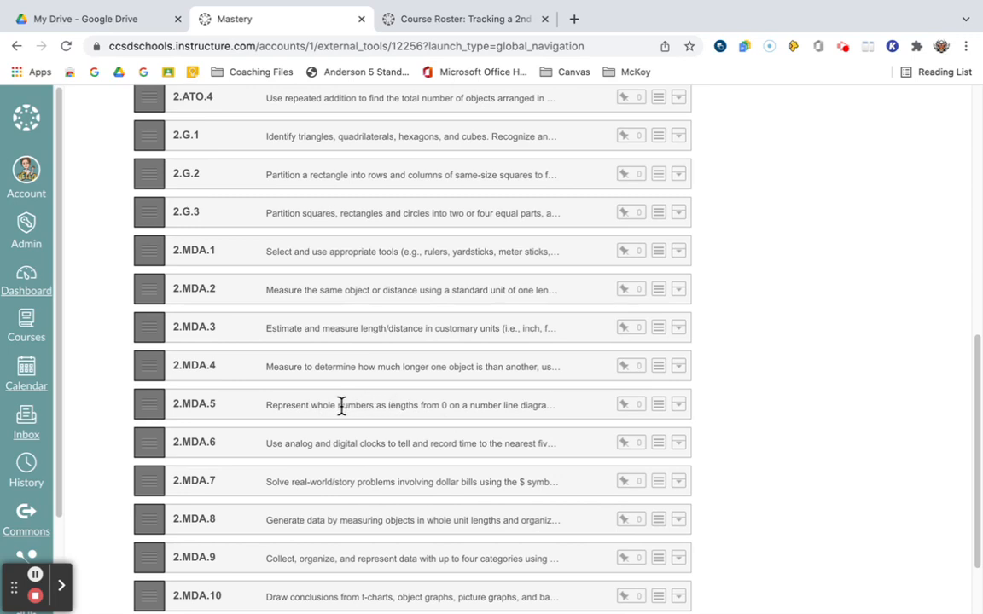
left_click_drag(339, 405, 545, 404)
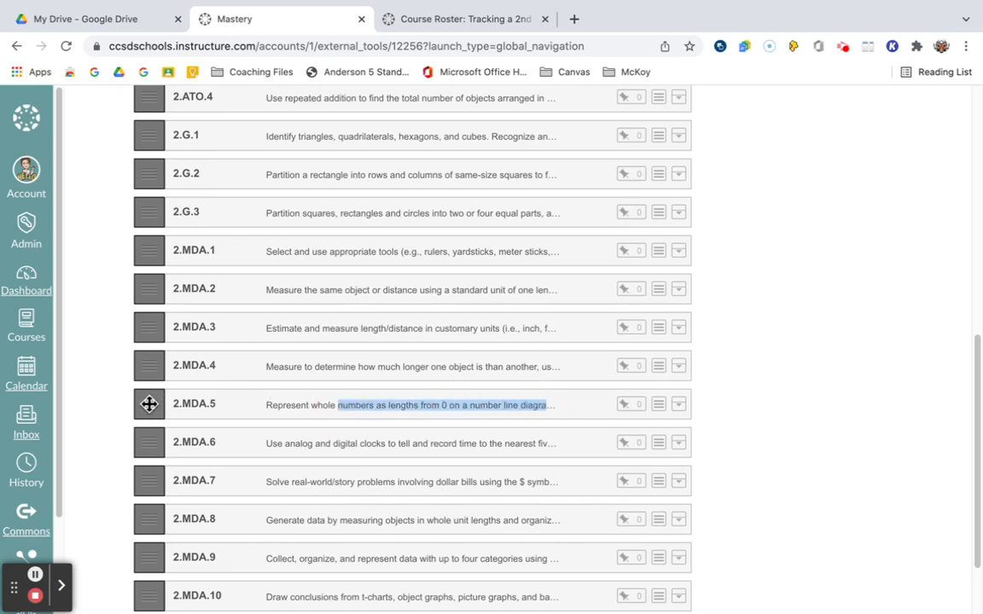
left_click_drag(150, 400, 147, 135)
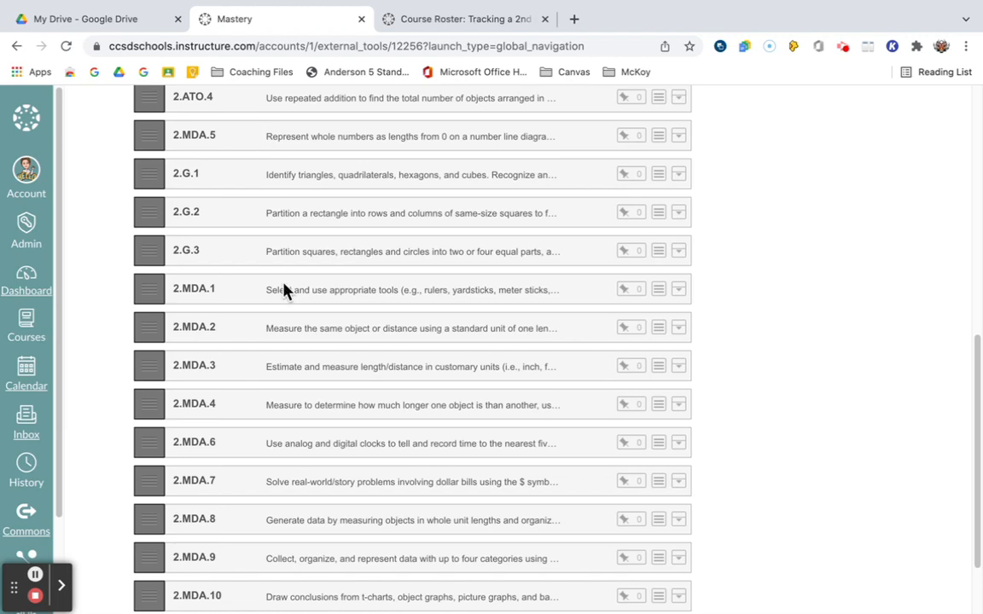
- Reorder the standards so that 2.MDA.1 sits between 2.NSBT.2 and 2.NSBT.3 near the start of the map
scroll(311, 476, "down", 2)
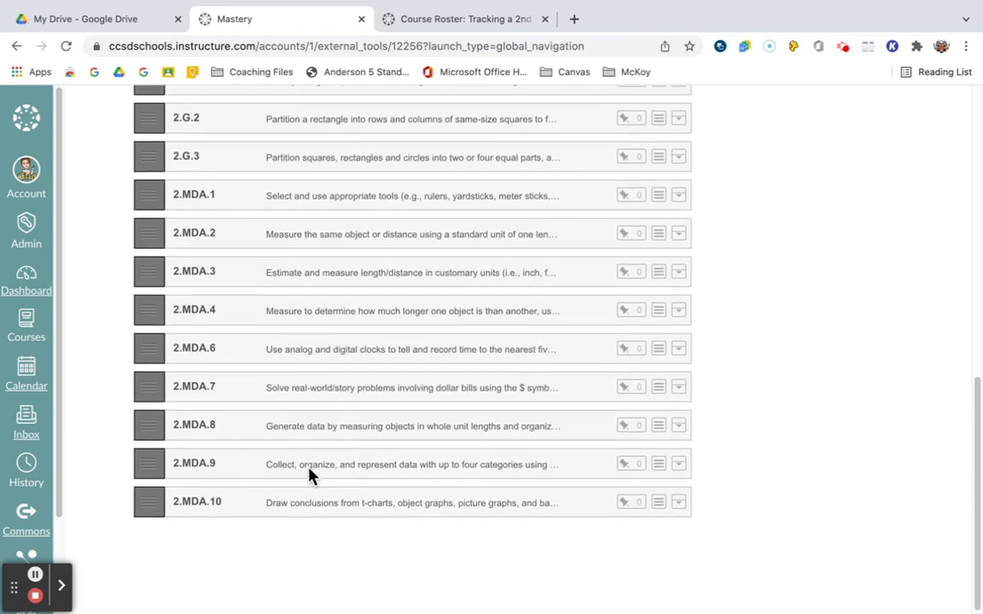
scroll(311, 477, "up", 2)
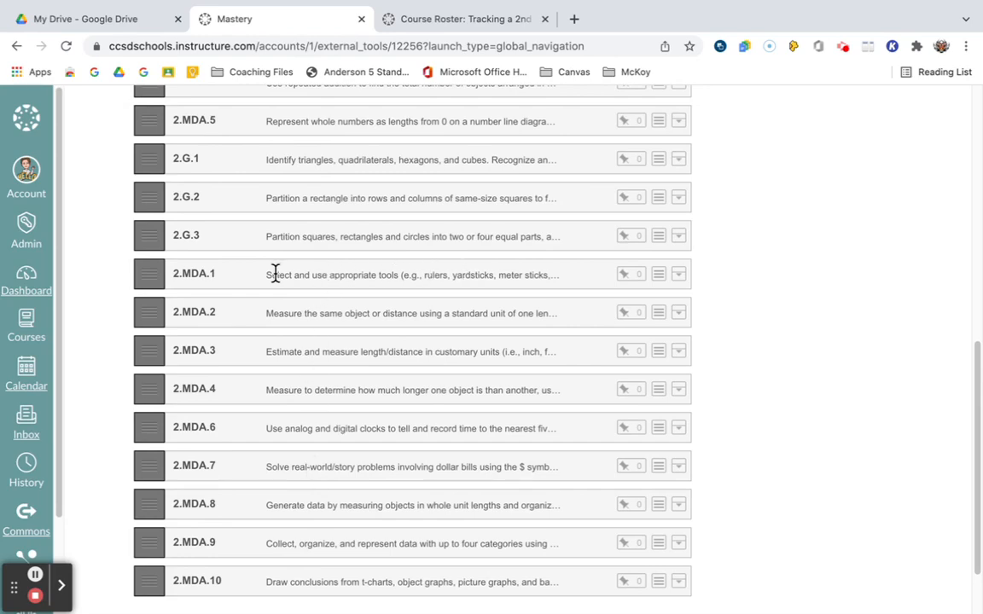
scroll(275, 271, "up", 4)
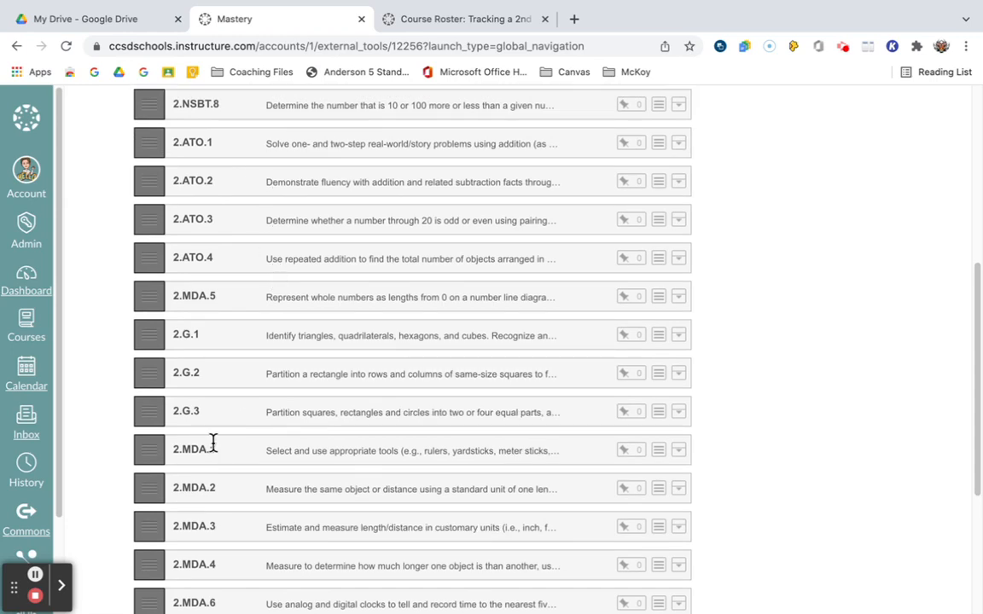
left_click(148, 452)
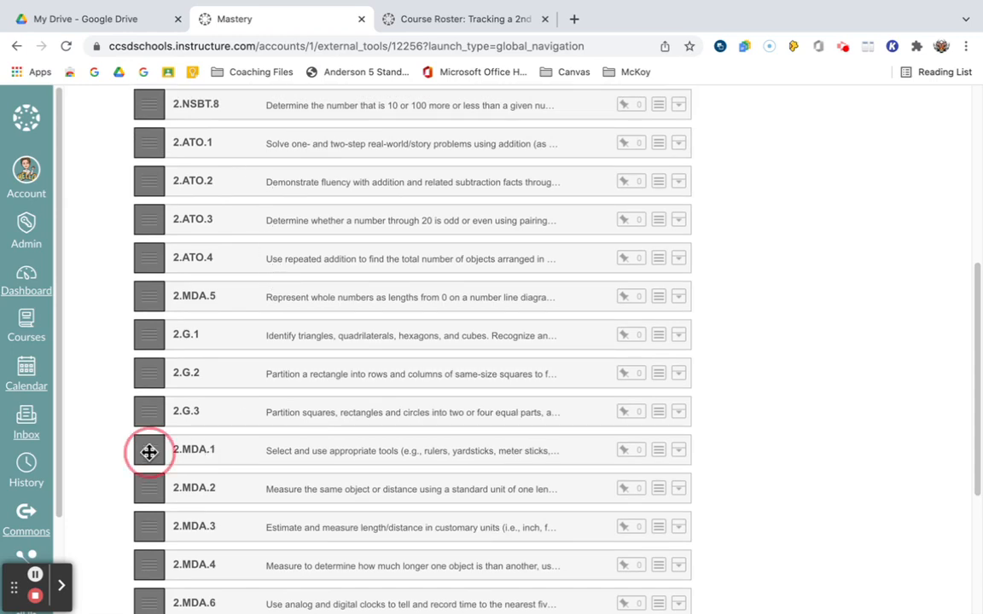
left_click_drag(149, 452, 146, 136)
scroll(147, 136, "up", 3)
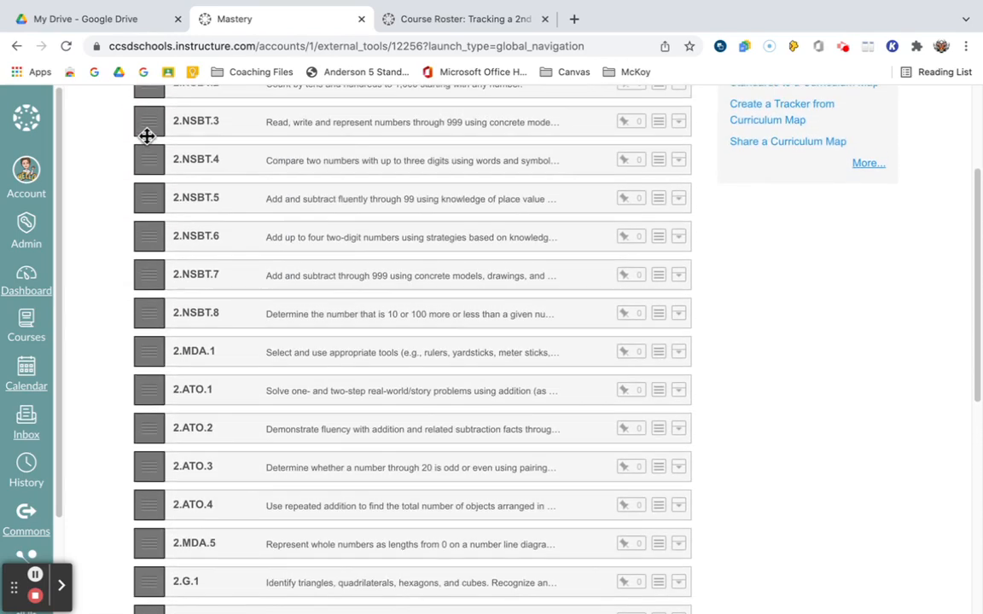
left_click_drag(150, 356, 158, 102)
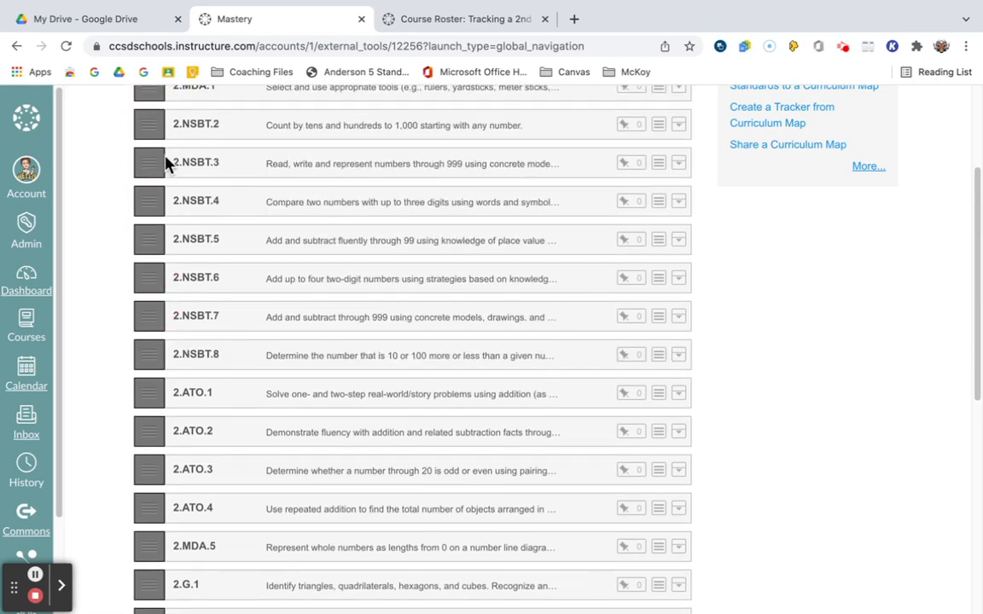
scroll(166, 162, "up", 3)
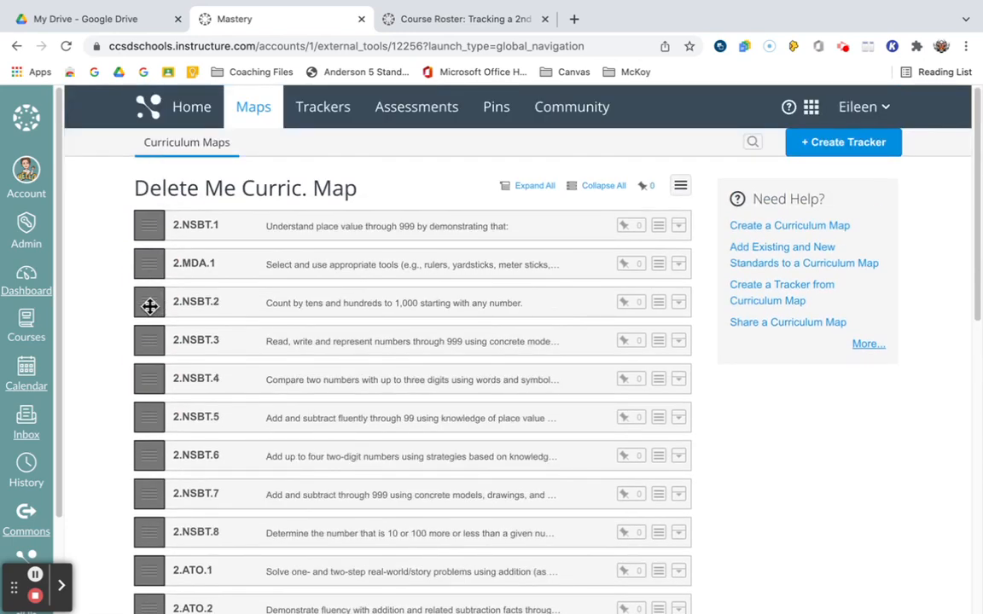
left_click_drag(150, 306, 152, 262)
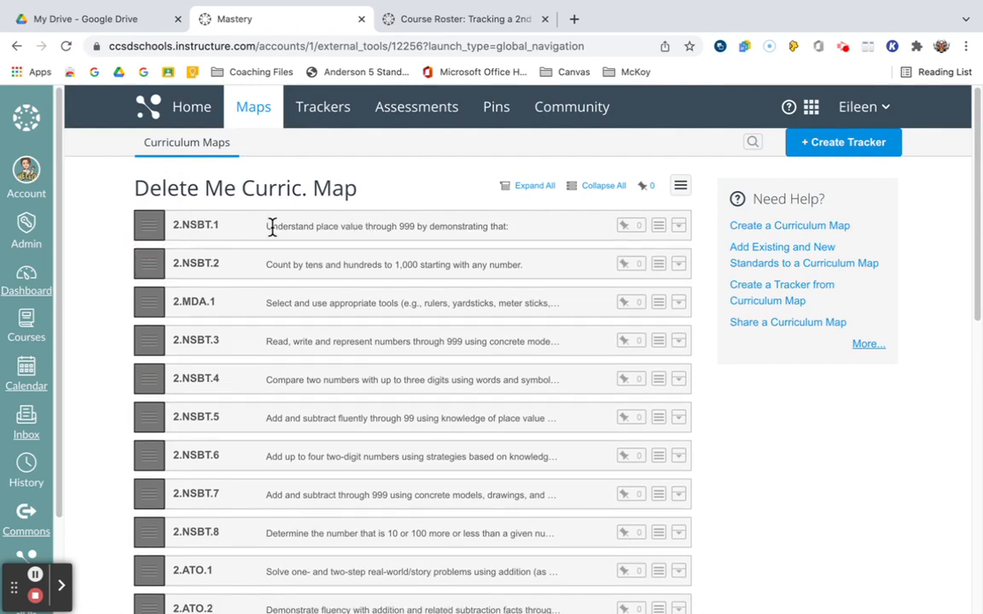
- Read through the descriptions of the first four standards in the rearranged map
left_click_drag(303, 227, 518, 230)
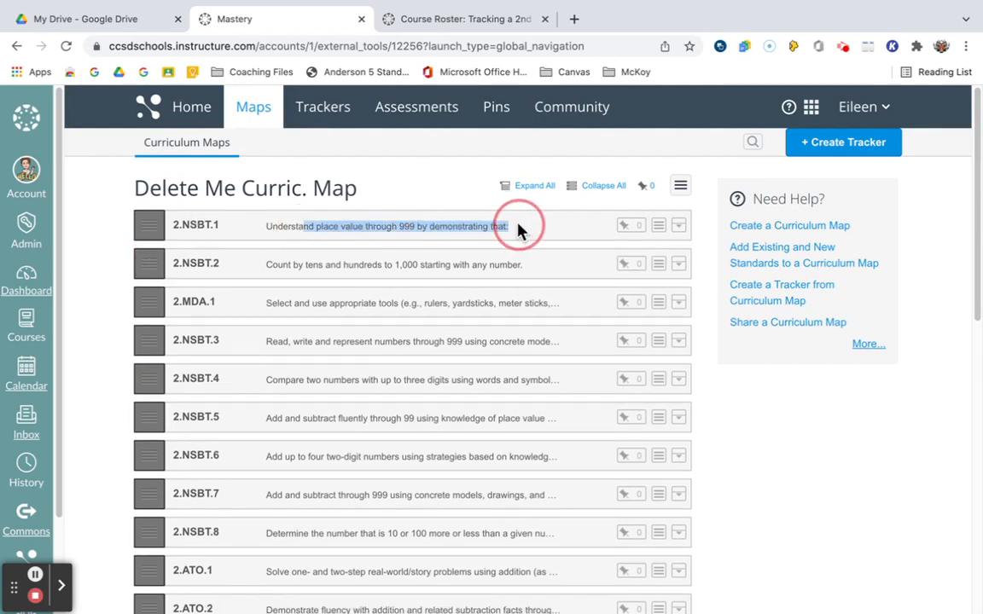
left_click_drag(267, 265, 538, 272)
left_click(275, 305)
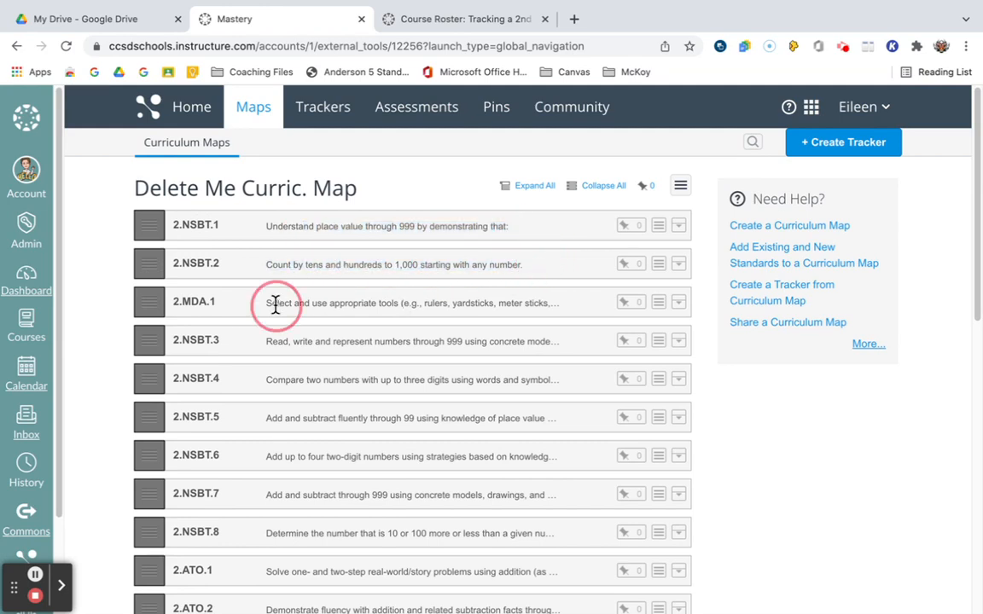
left_click_drag(275, 306, 495, 307)
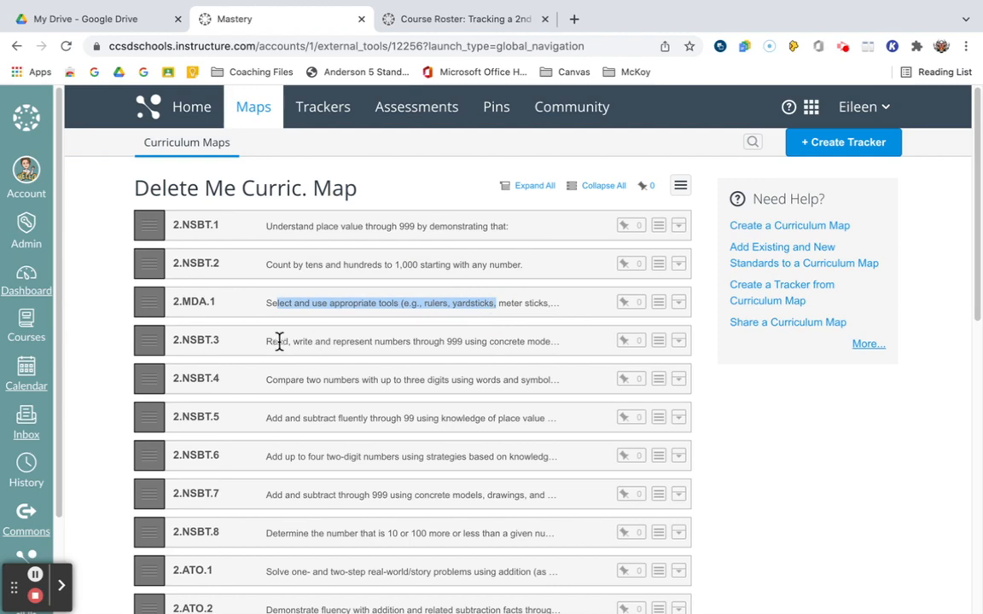
left_click_drag(277, 341, 533, 345)
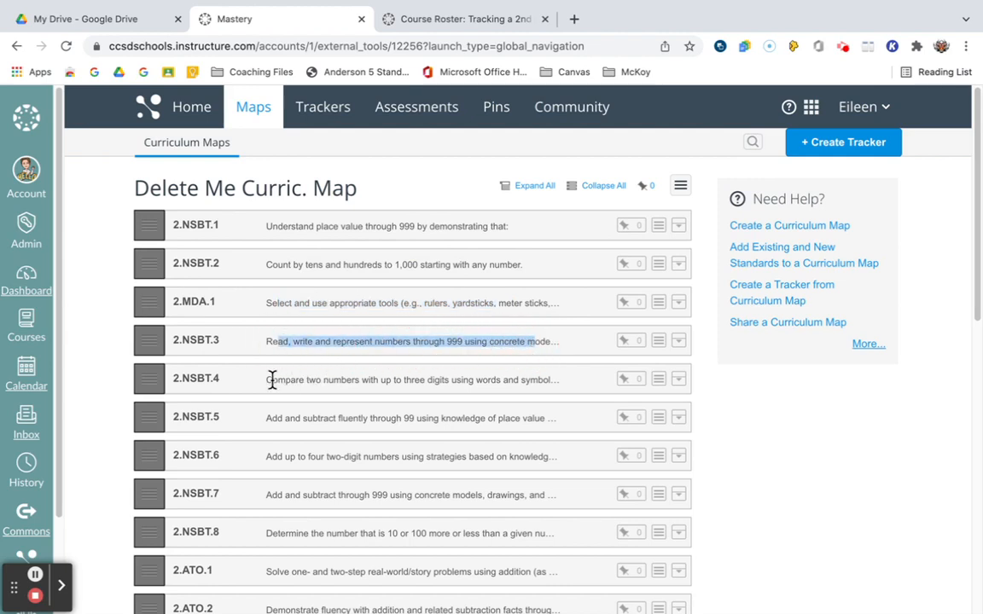
- Move standards 2.NSBT.5 and 2.NSBT.6 up the map so 2.NSBT.6, followed by 2.NSBT.5, comes directly after 2.MDA.1
left_click_drag(143, 417, 141, 339)
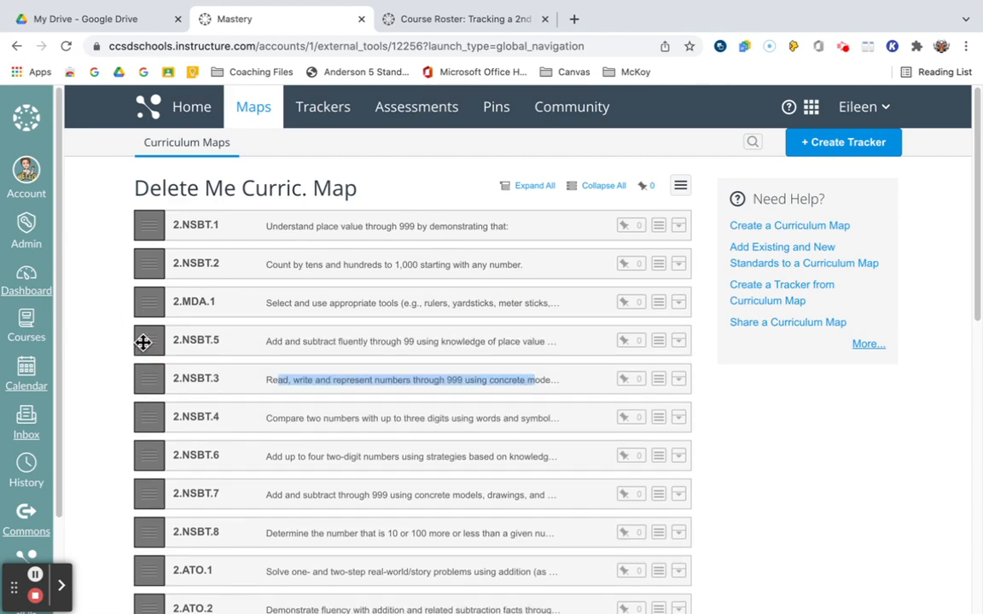
scroll(432, 418, "down", 2)
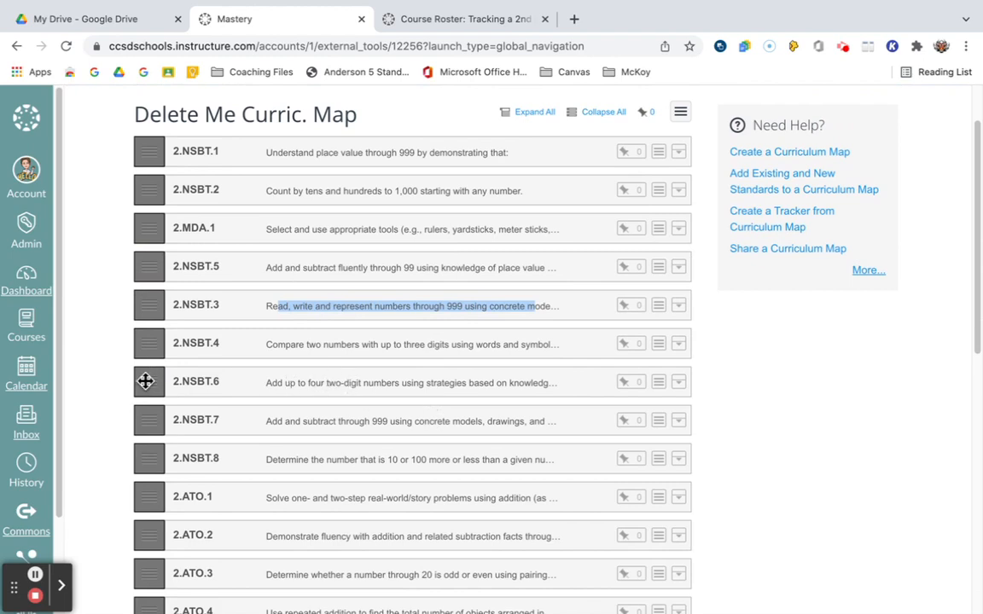
left_click_drag(145, 380, 140, 264)
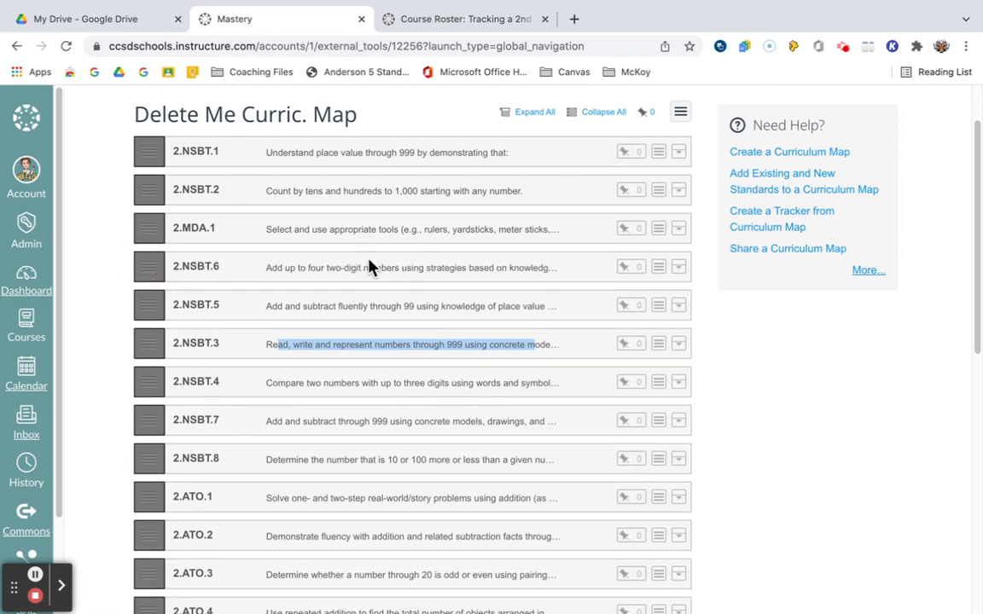
- Review the full order of standards in the Delete Me Curric. Map, from 2.NSBT.1 through 2.MDA.10
scroll(412, 438, "down", 3)
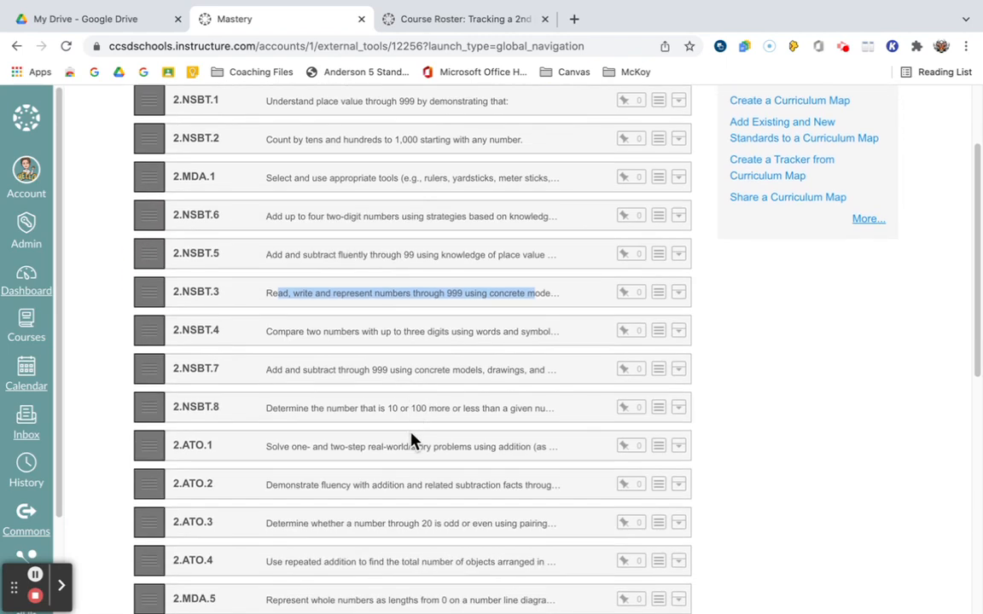
scroll(411, 433, "down", 1)
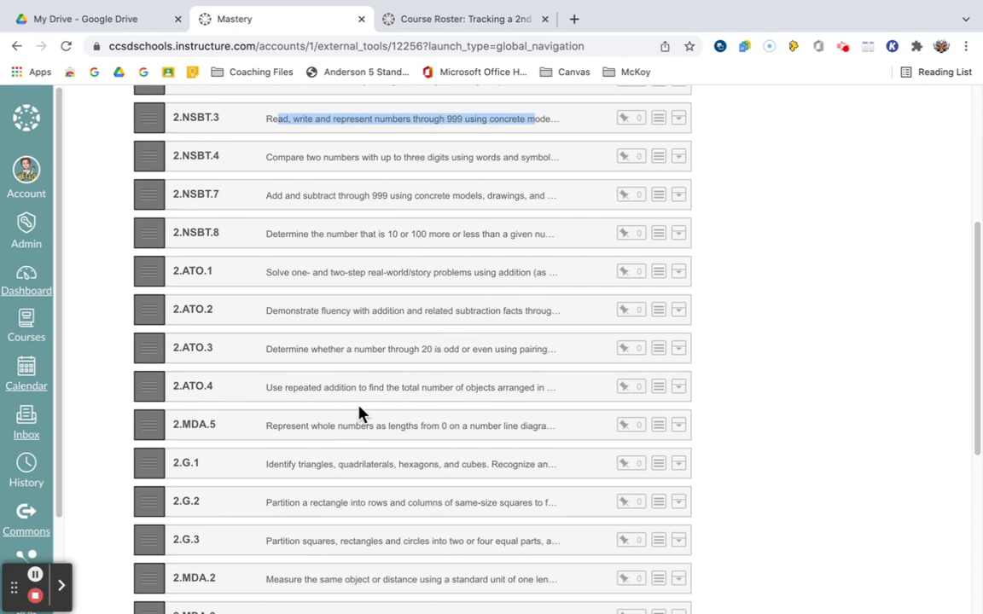
scroll(367, 530, "down", 5)
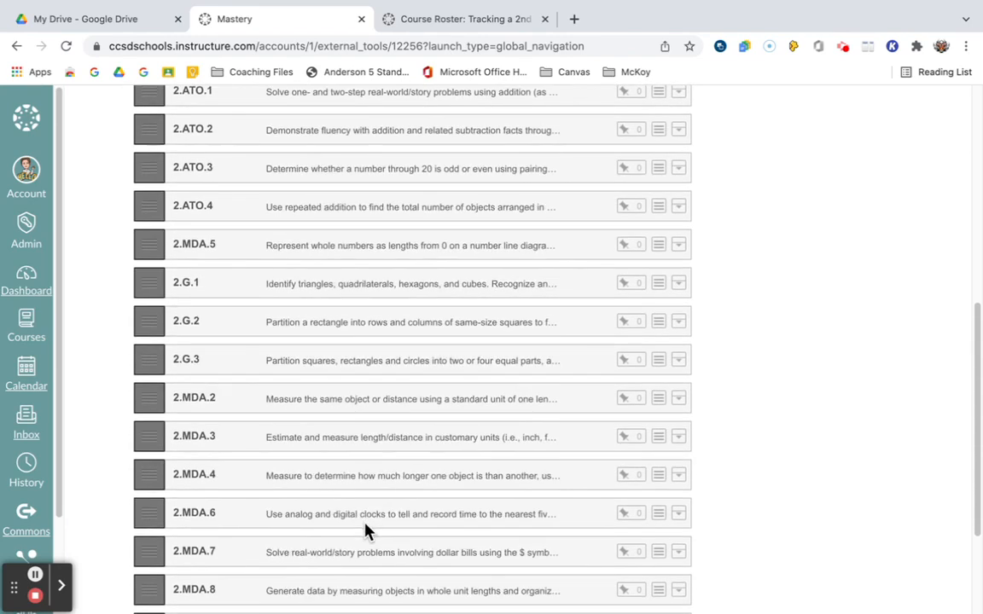
scroll(367, 531, "down", 1)
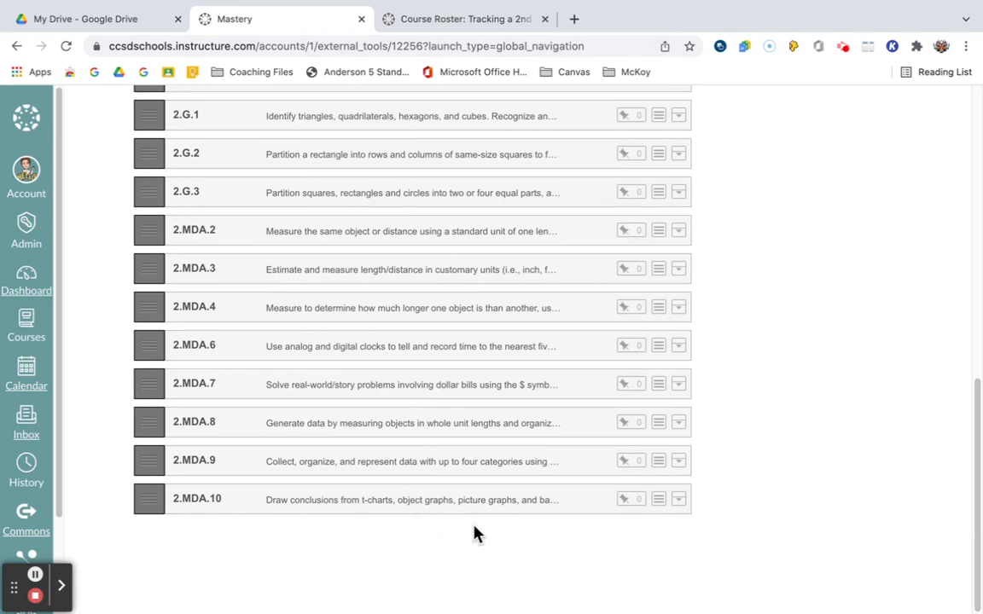
scroll(476, 533, "up", 8)
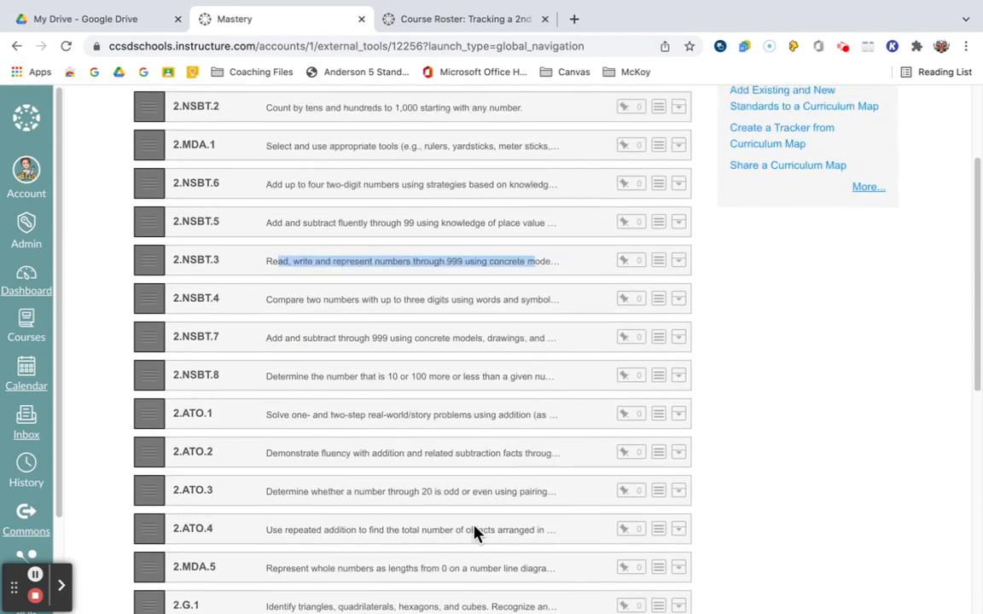
scroll(477, 533, "up", 3)
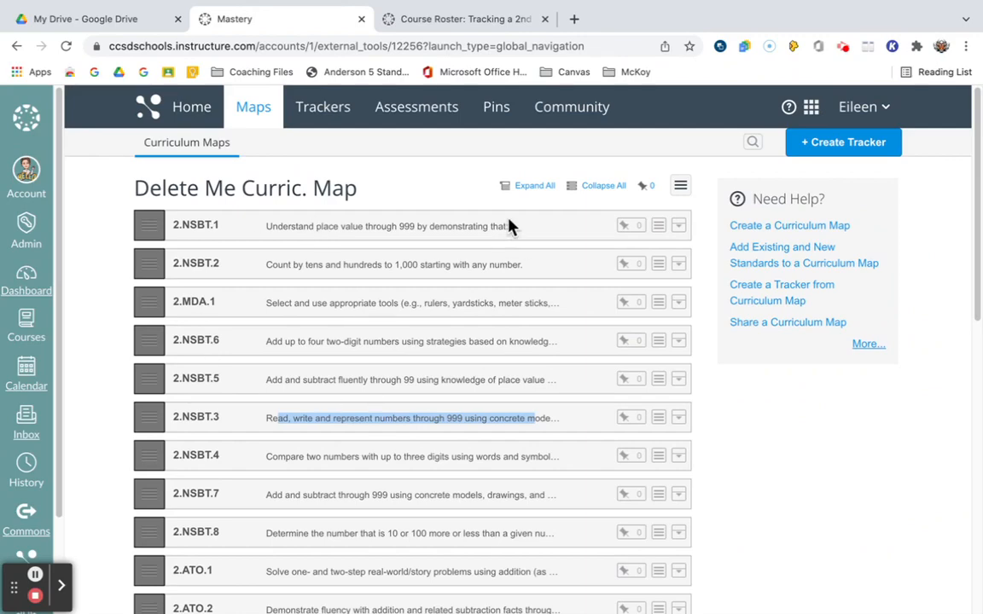
scroll(476, 401, "down", 2)
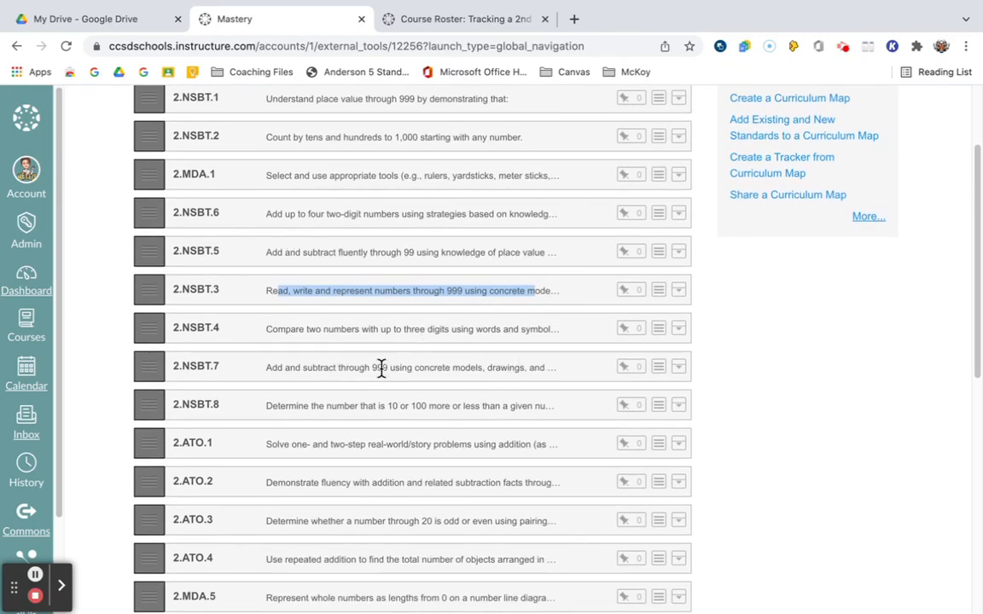
scroll(825, 465, "up", 2)
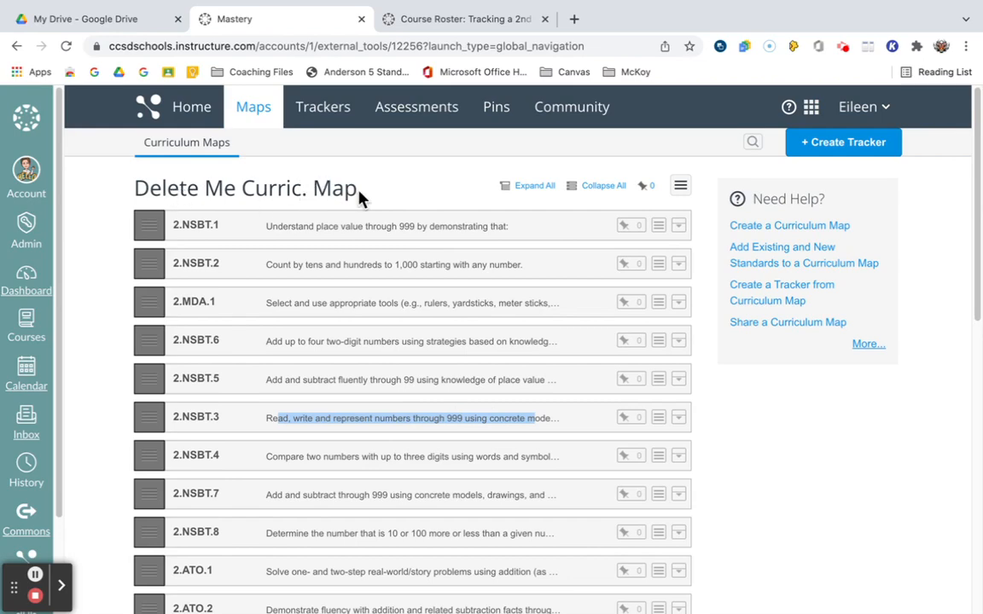
left_click_drag(362, 197, 246, 188)
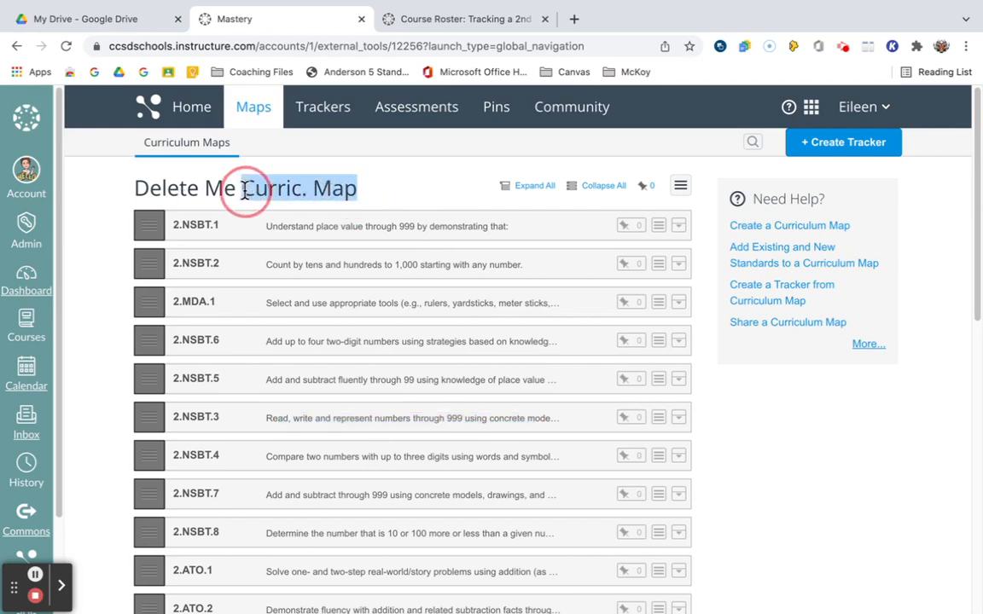
scroll(408, 418, "down", 1)
scroll(409, 418, "down", 7)
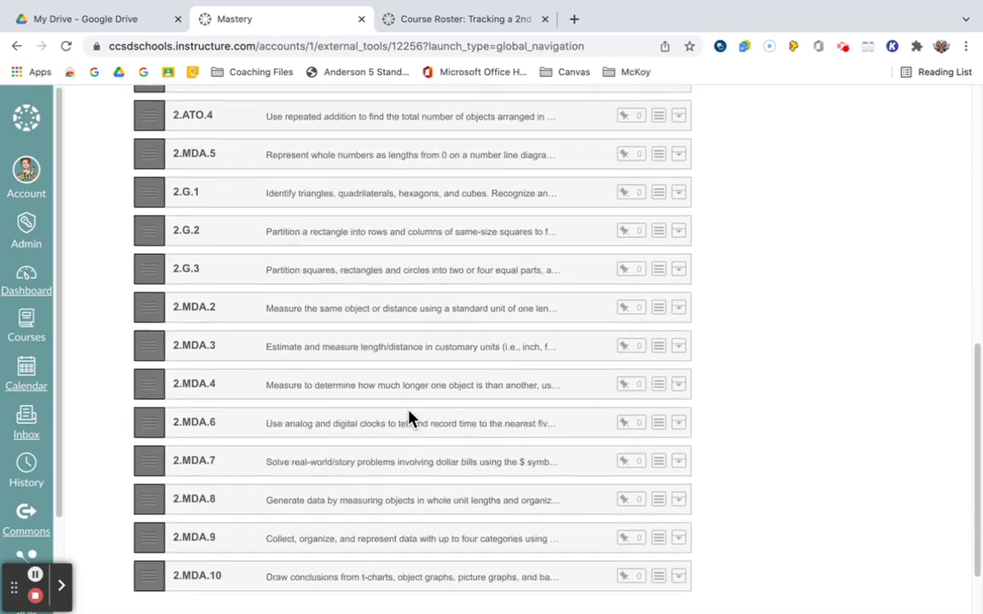
scroll(409, 418, "up", 8)
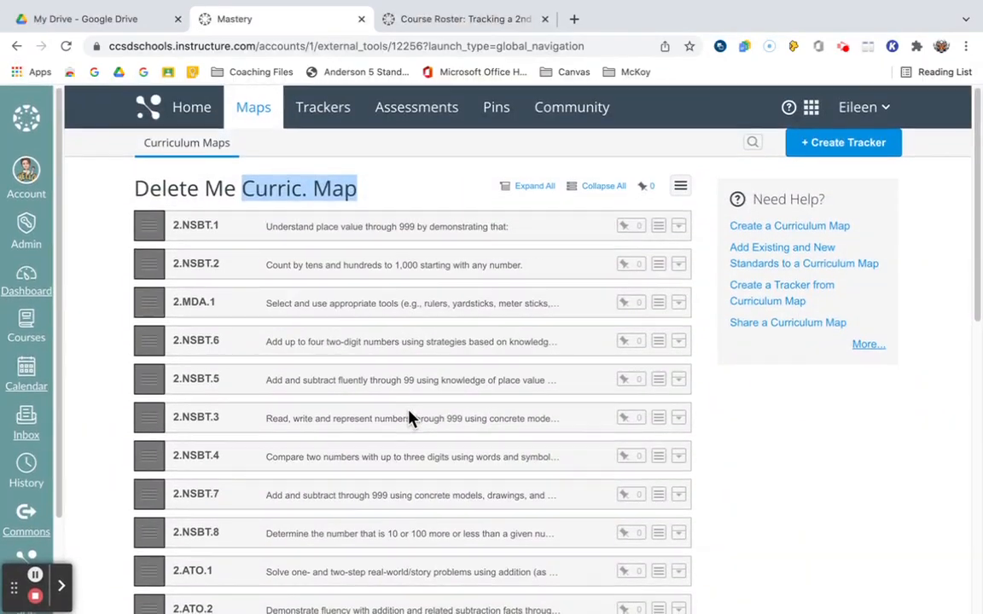
scroll(409, 418, "down", 2)
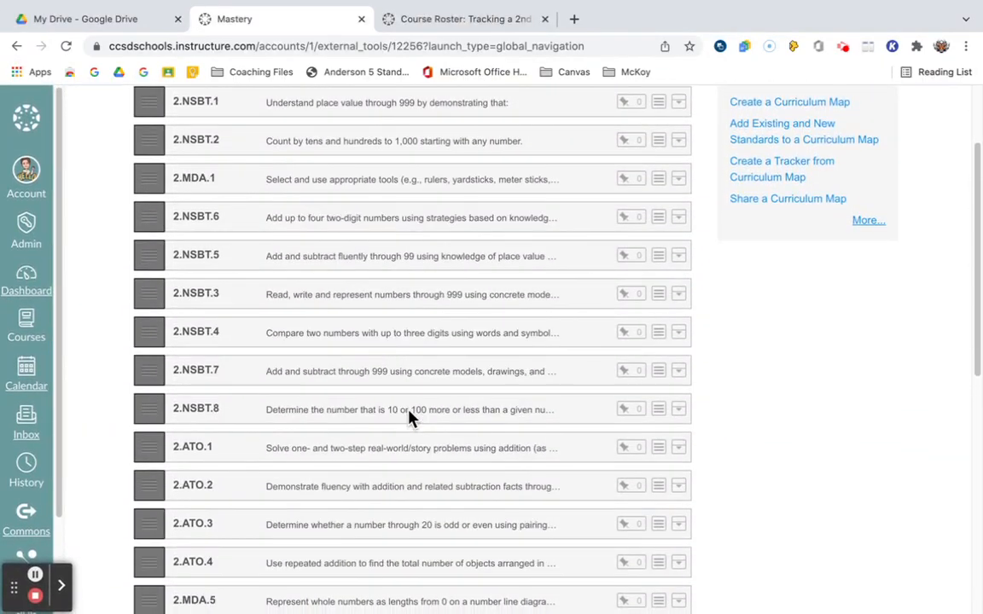
scroll(409, 418, "down", 5)
scroll(409, 418, "down", 2)
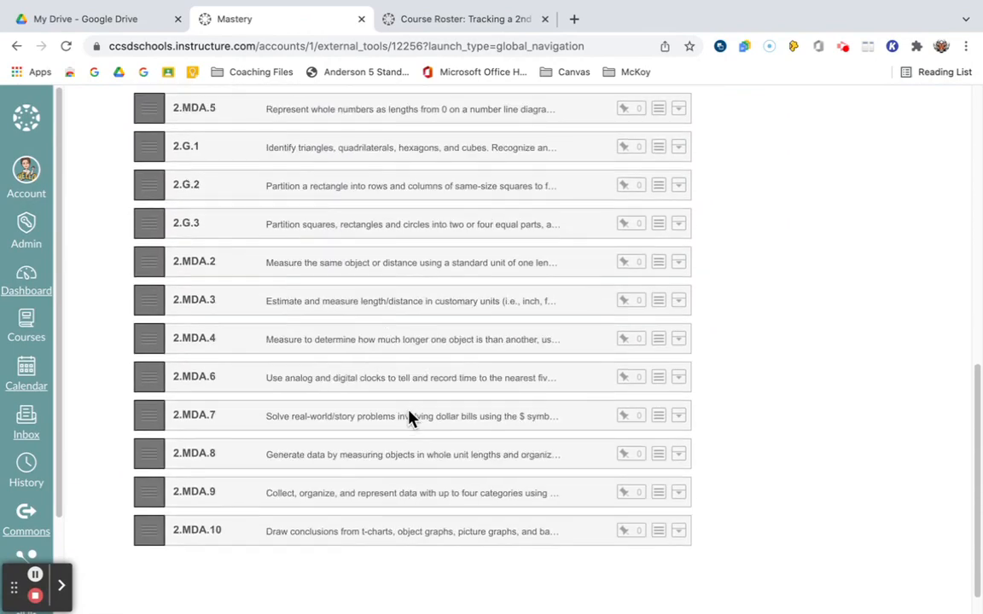
scroll(409, 418, "up", 10)
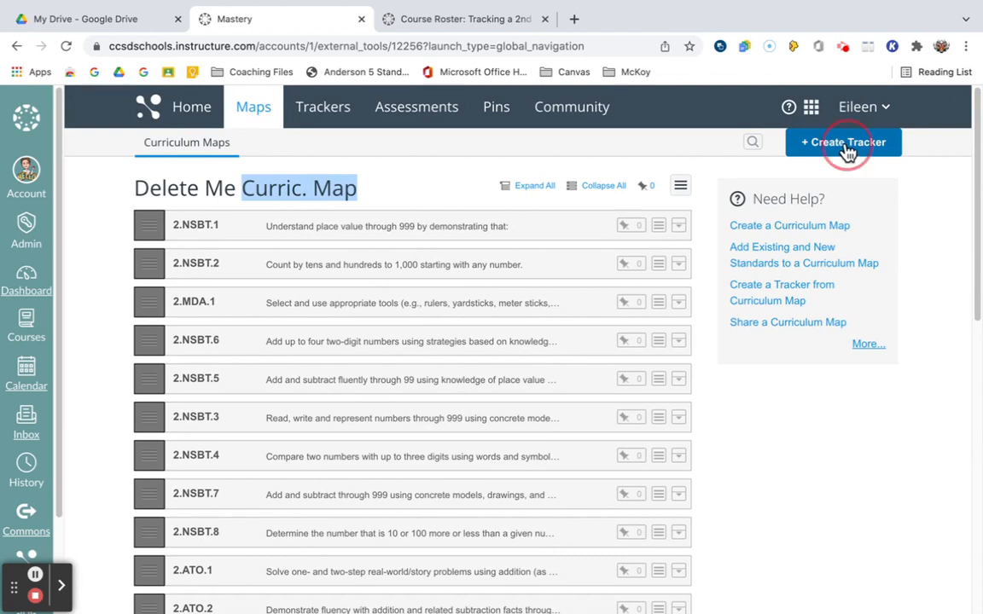
- Start a new tracker from the Delete Me Curric. Map and enter "2nd grade math" as its description
left_click(844, 145)
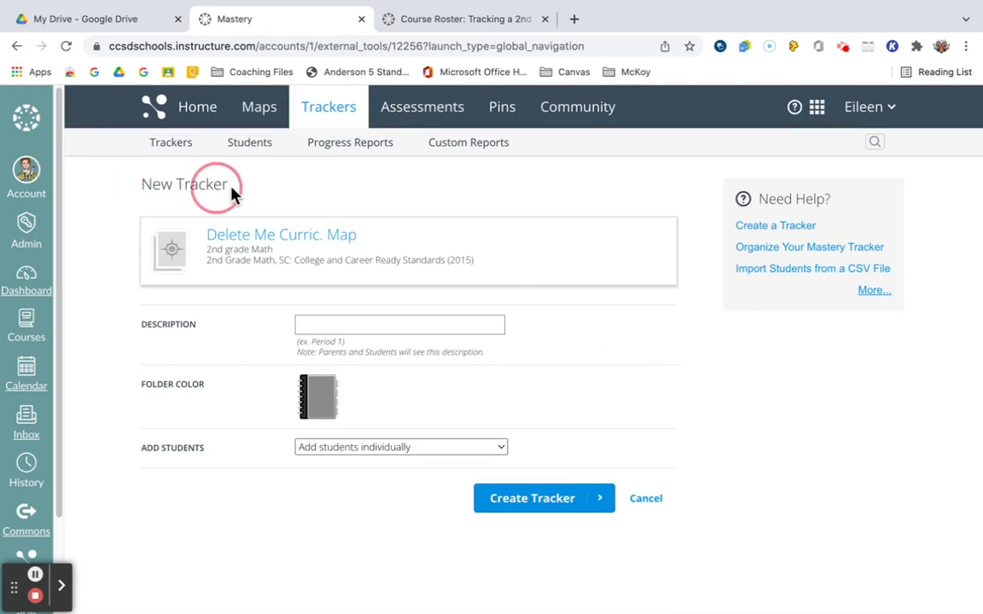
left_click_drag(152, 183, 227, 186)
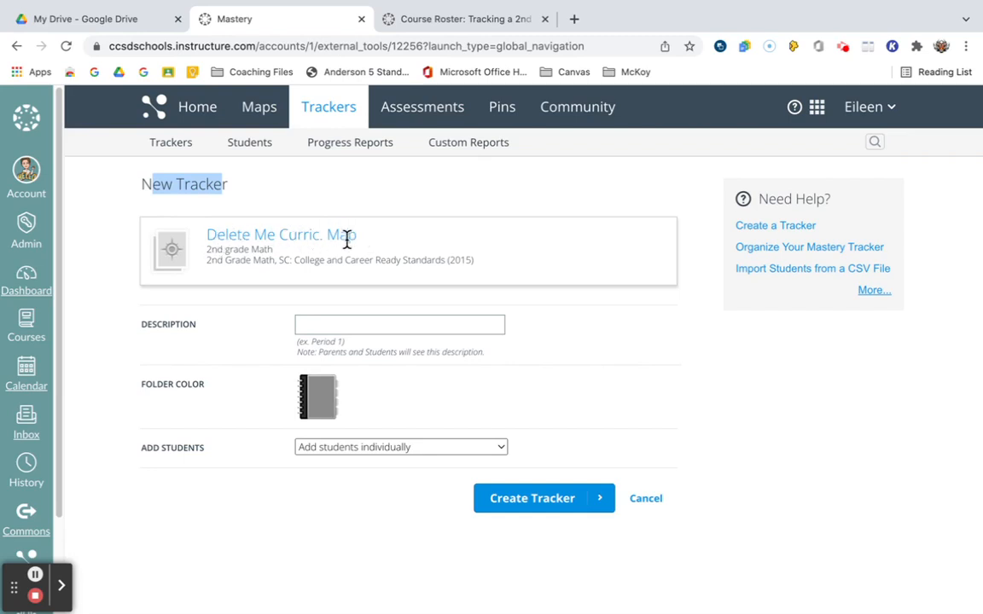
left_click_drag(360, 239, 208, 234)
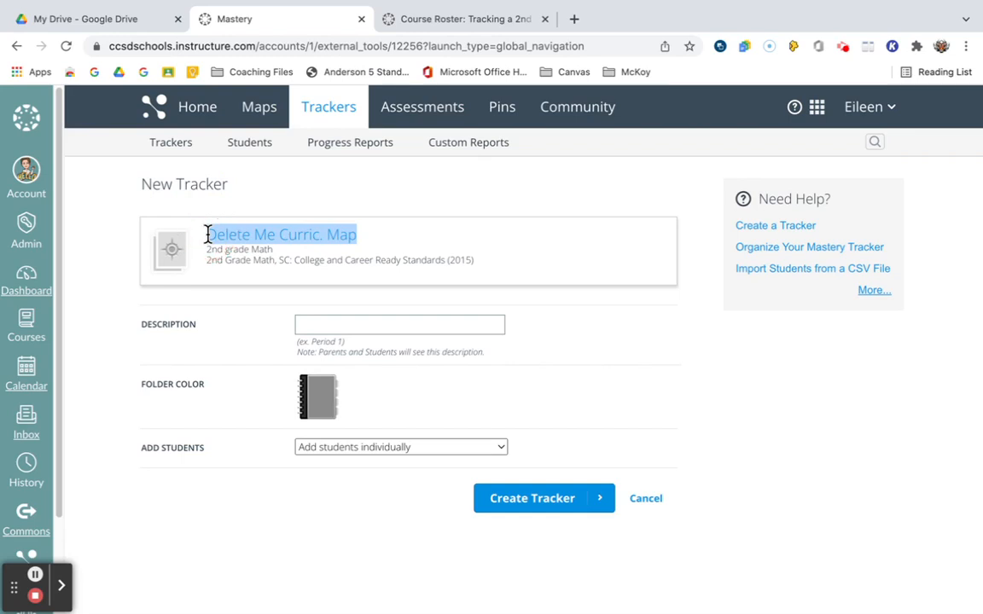
left_click(339, 326)
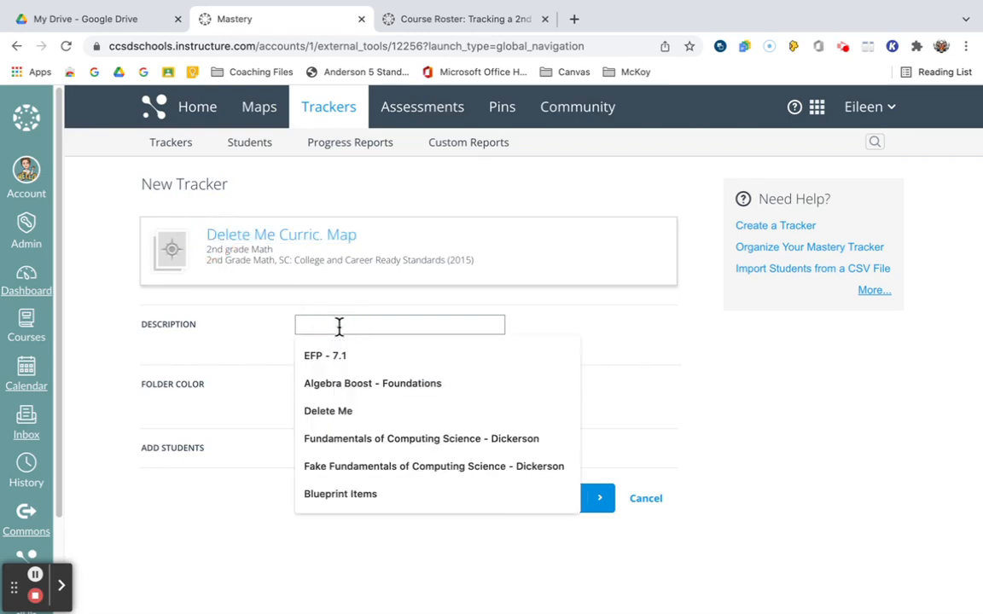
type("2nd grade")
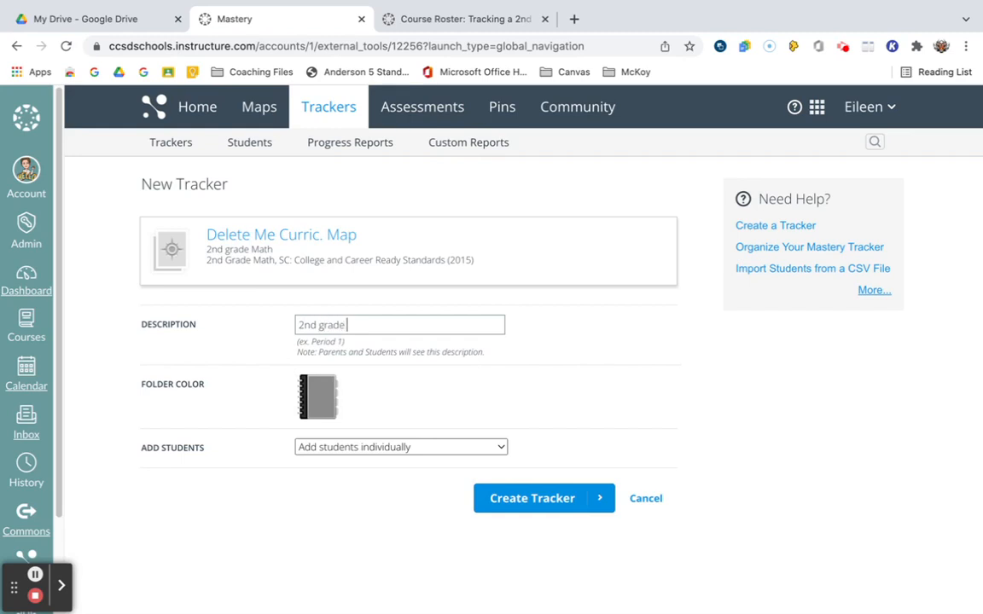
type(" math")
- Set the new tracker to copy its students from the existing 2nd Grade Language Arts tracker
mouse_move(324, 399)
left_click(353, 449)
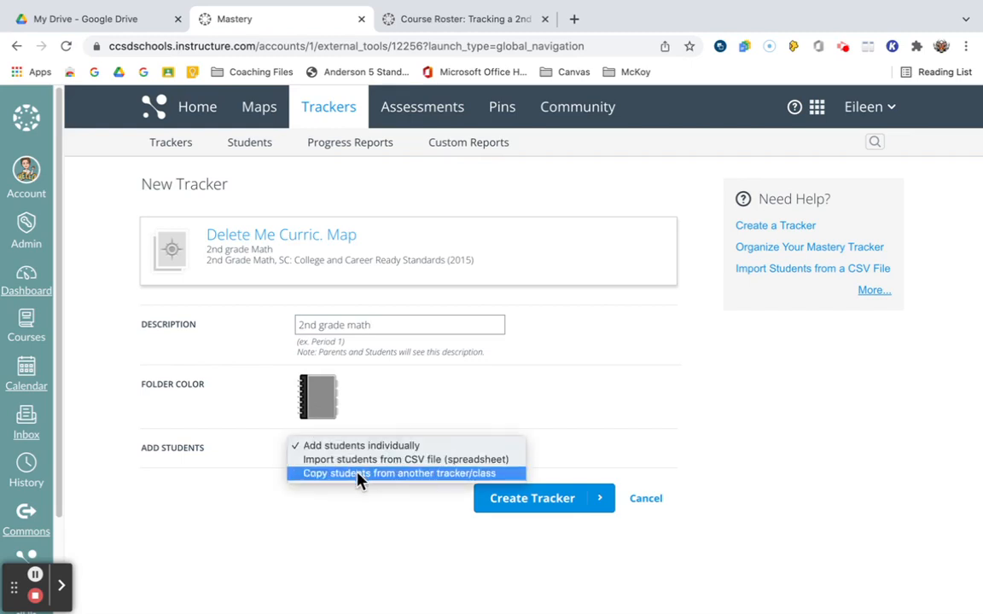
left_click(359, 475)
left_click(358, 483)
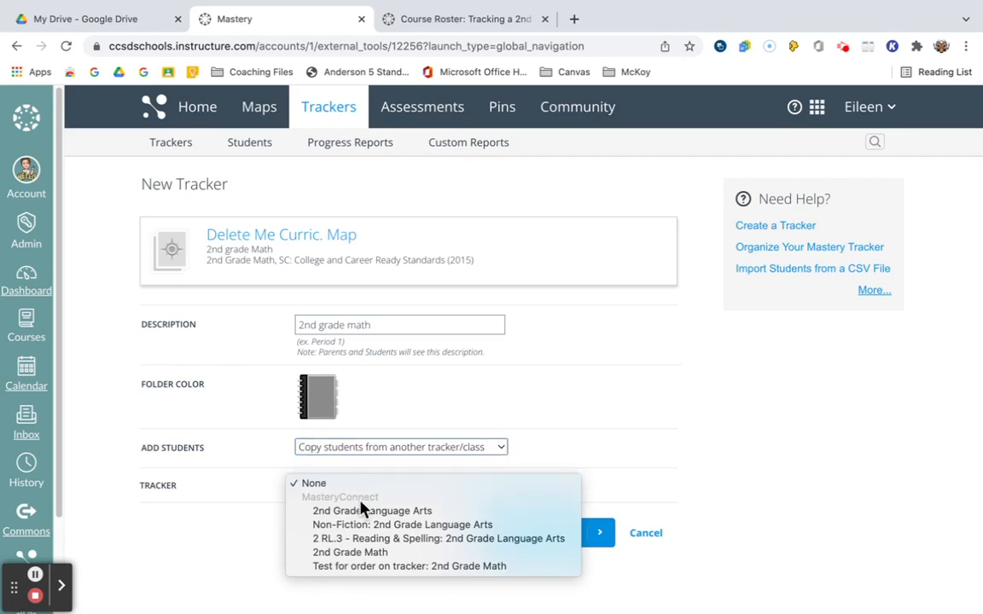
left_click(365, 510)
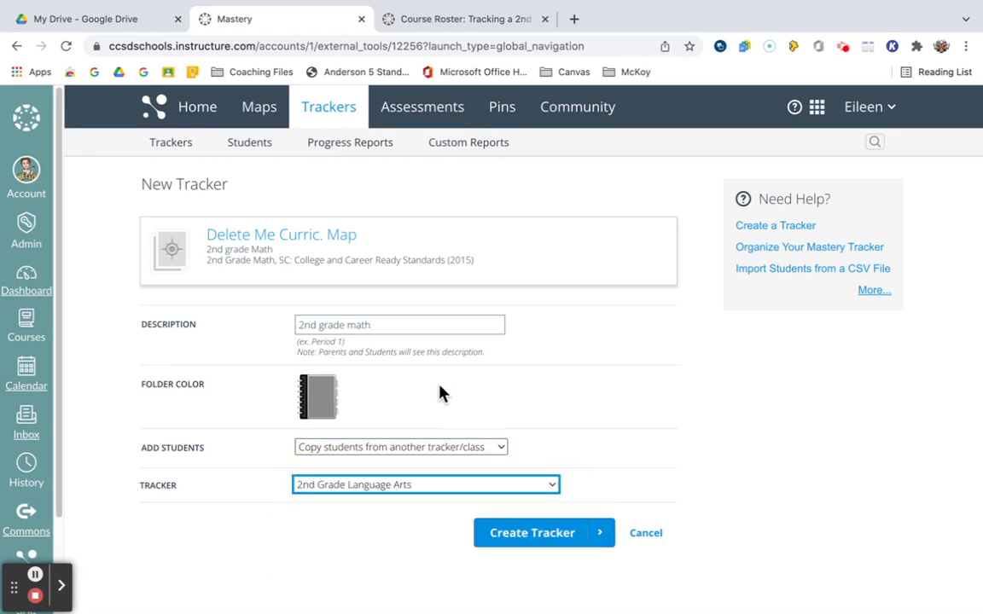
- Set the folder color to light blue and create the tracker
left_click(317, 400)
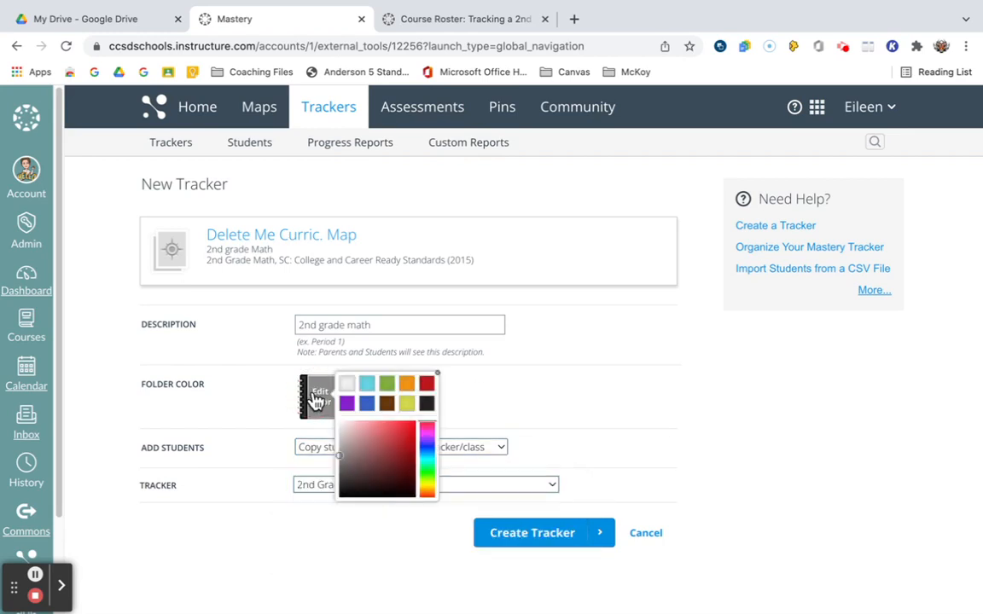
left_click(367, 385)
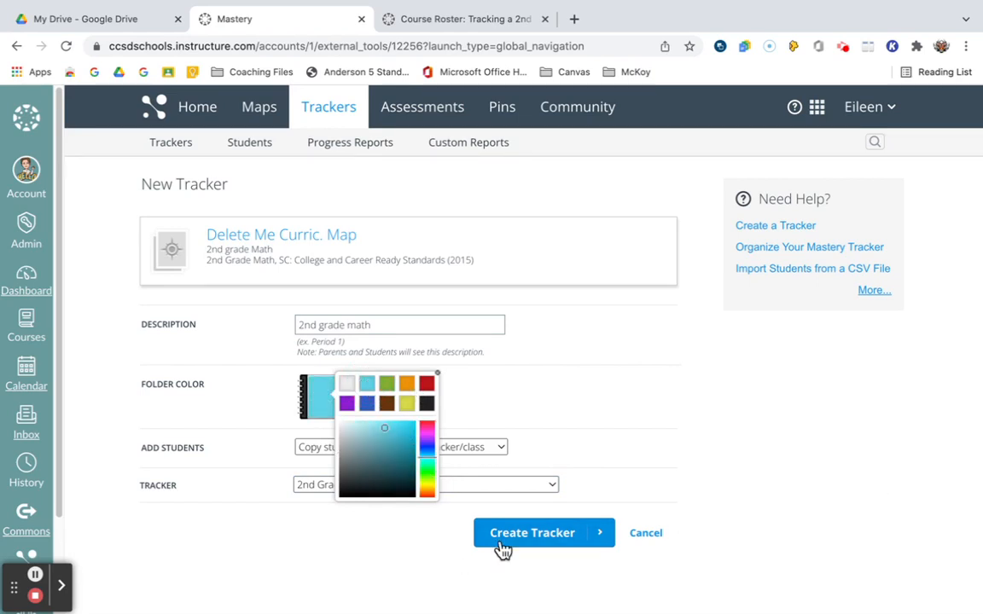
left_click(529, 534)
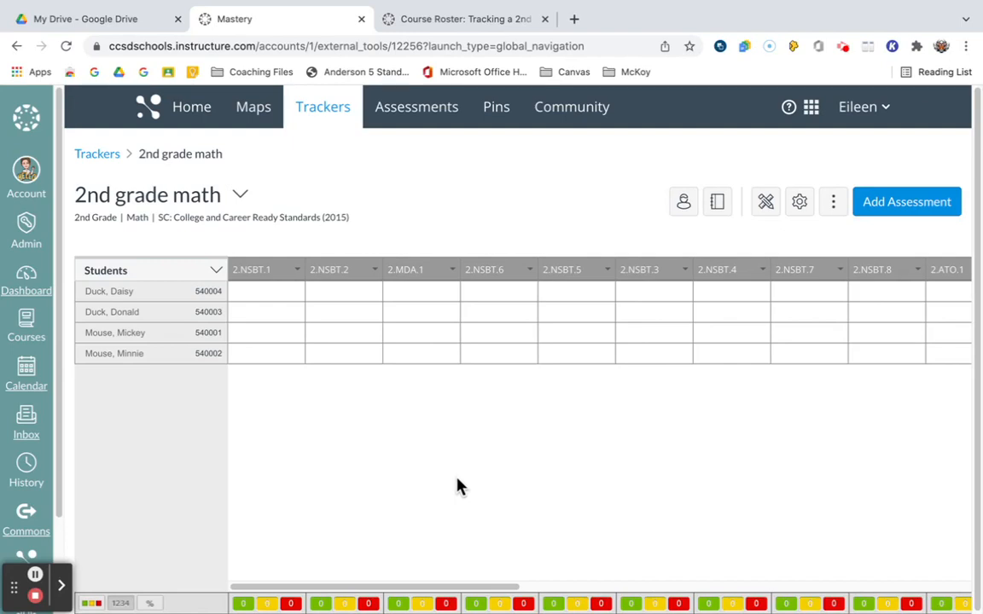
- View the list of curriculum maps, and reopen the light blue 2nd grade math tracker from the list of trackers
left_click(257, 113)
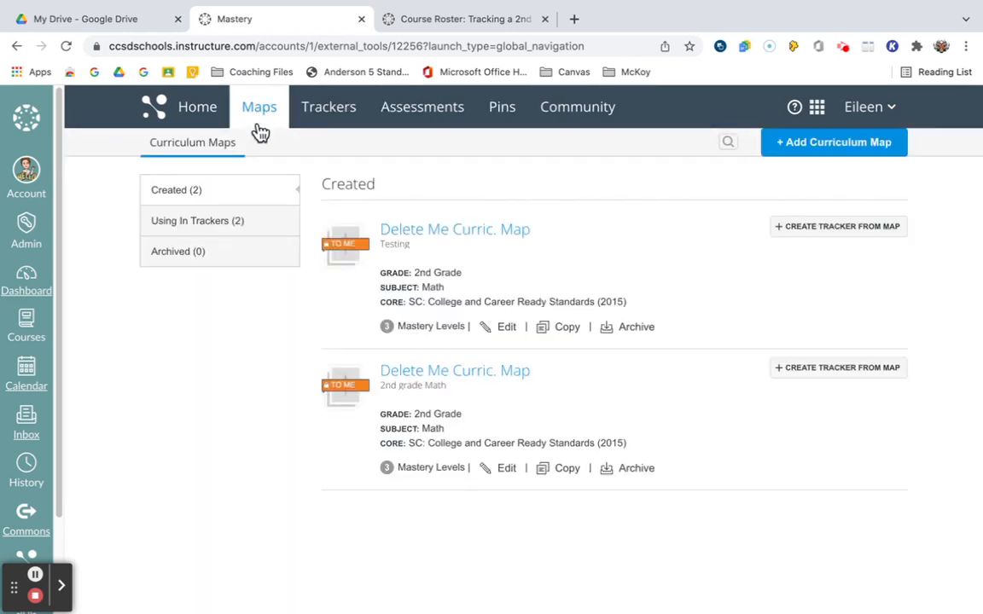
left_click(341, 114)
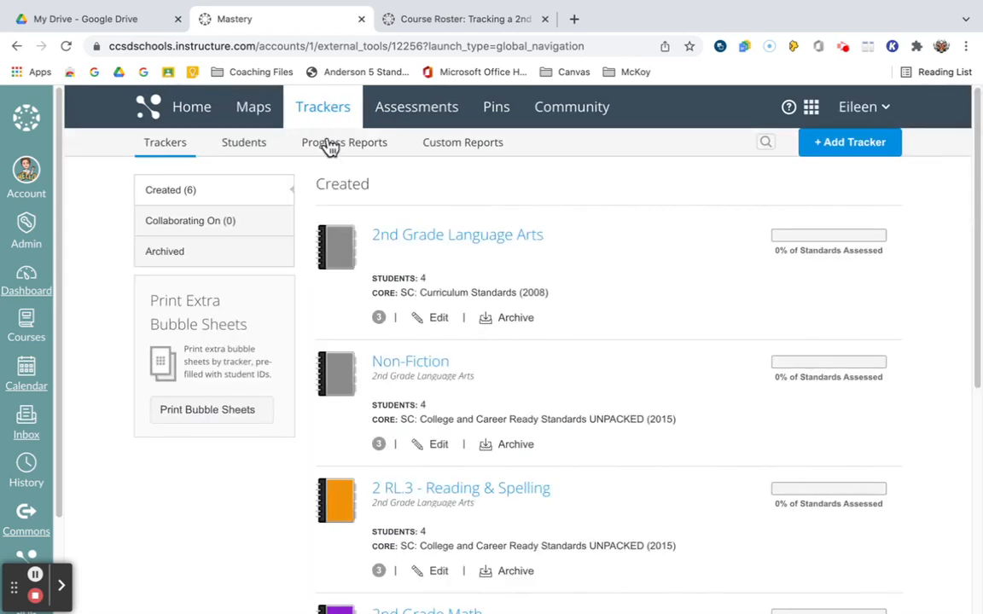
scroll(443, 409, "down", 1)
scroll(454, 420, "down", 5)
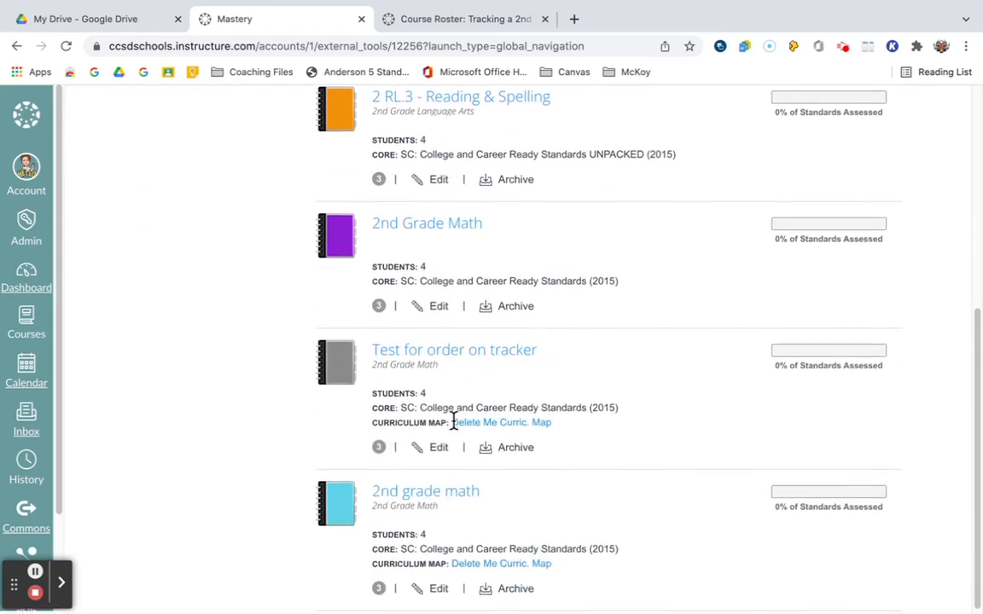
left_click(427, 504)
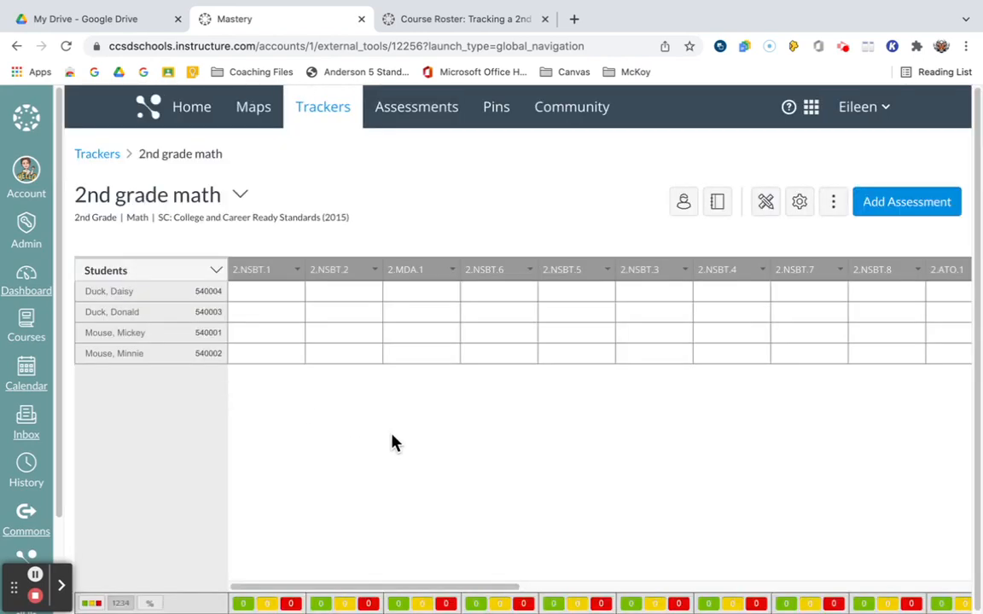
- Examine the available options and the move handle for the 2.NSBT.1 standard in the tracker
left_click(296, 269)
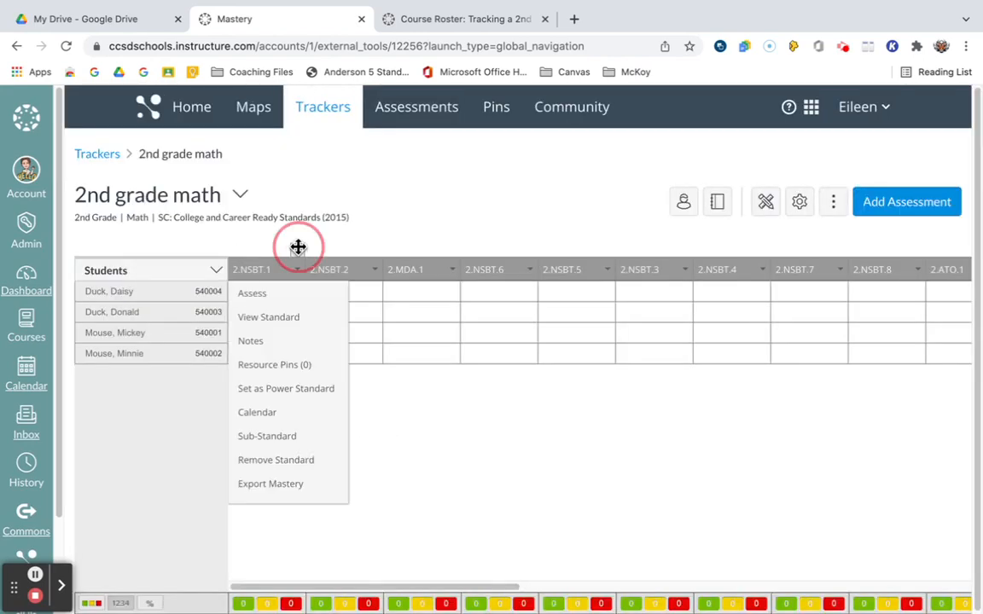
left_click_drag(298, 247, 274, 248)
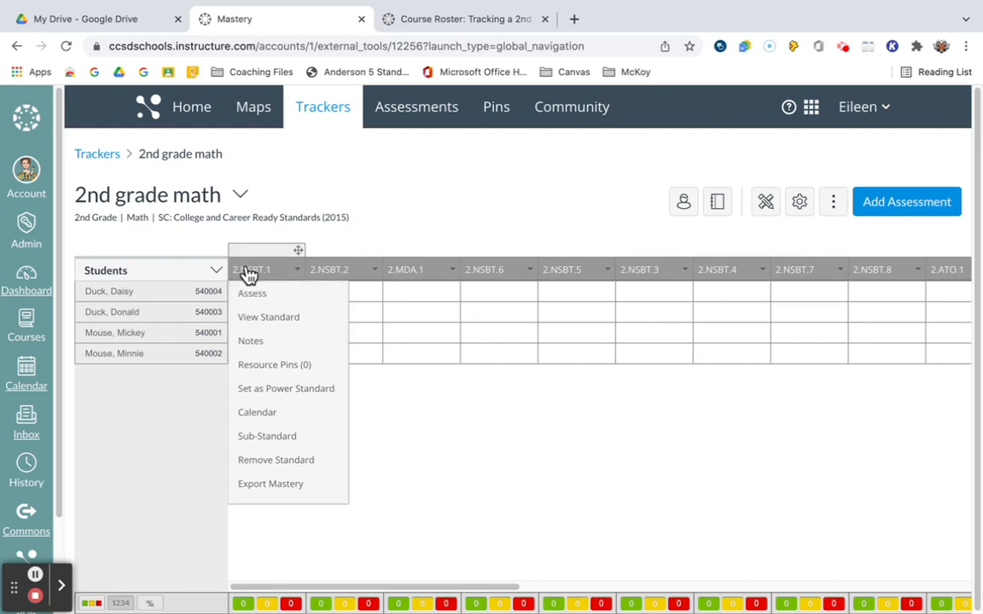
mouse_move(249, 273)
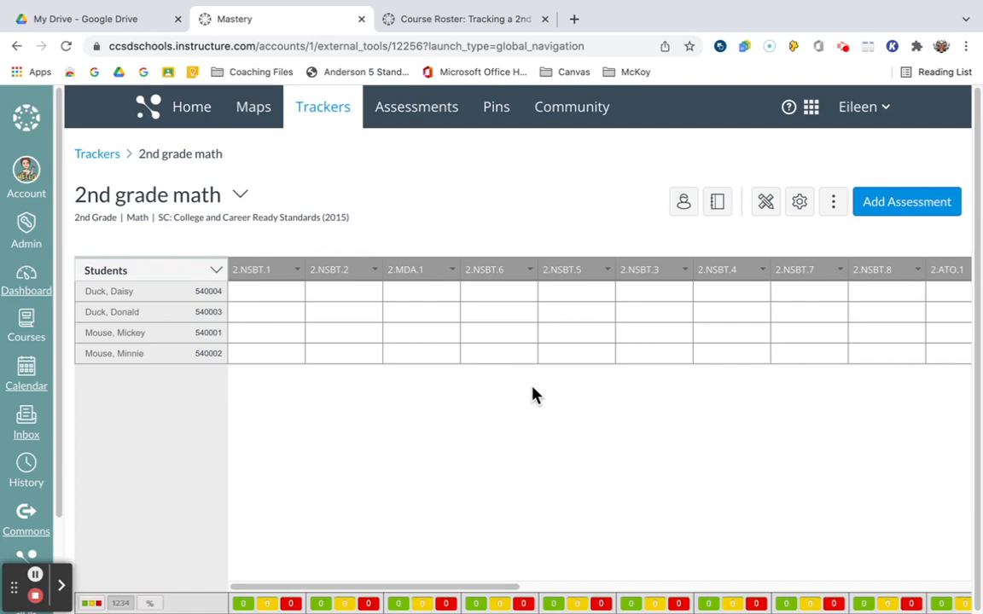
- Look across the tracker's standard columns through 2.MDA.10 to check their order
scroll(722, 431, "right", 5)
scroll(721, 431, "right", 8)
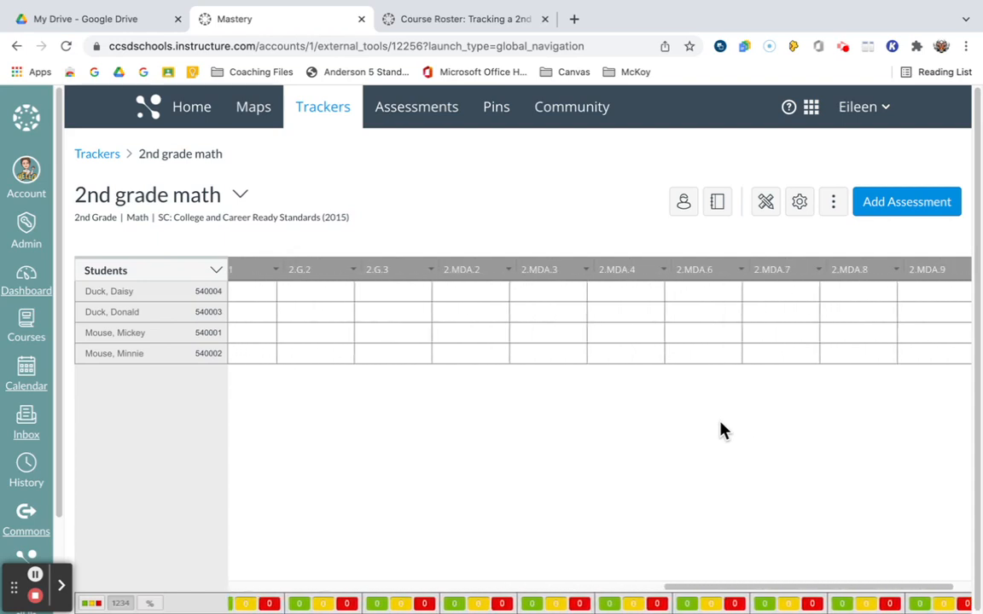
scroll(721, 430, "left", 5)
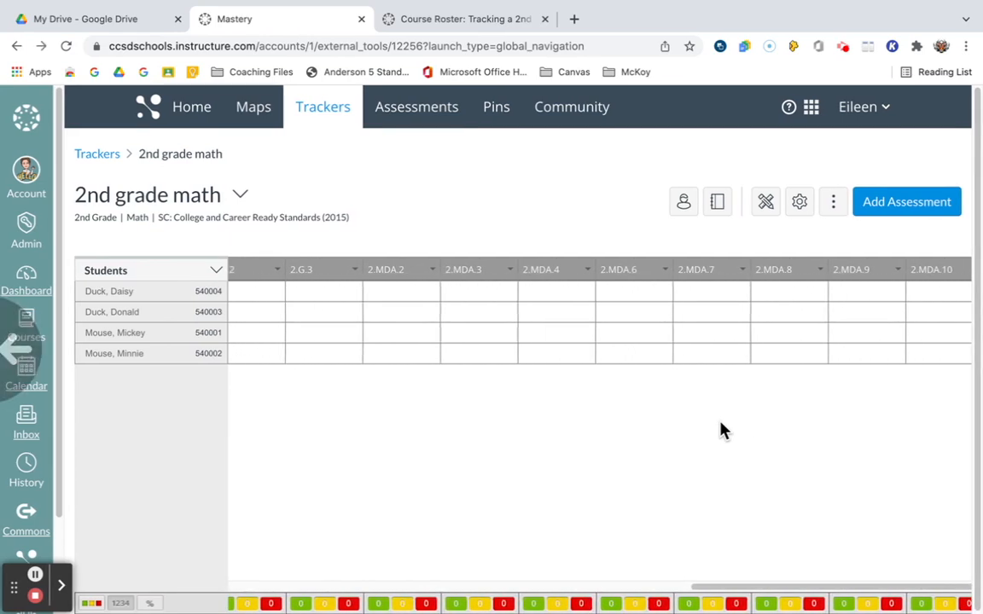